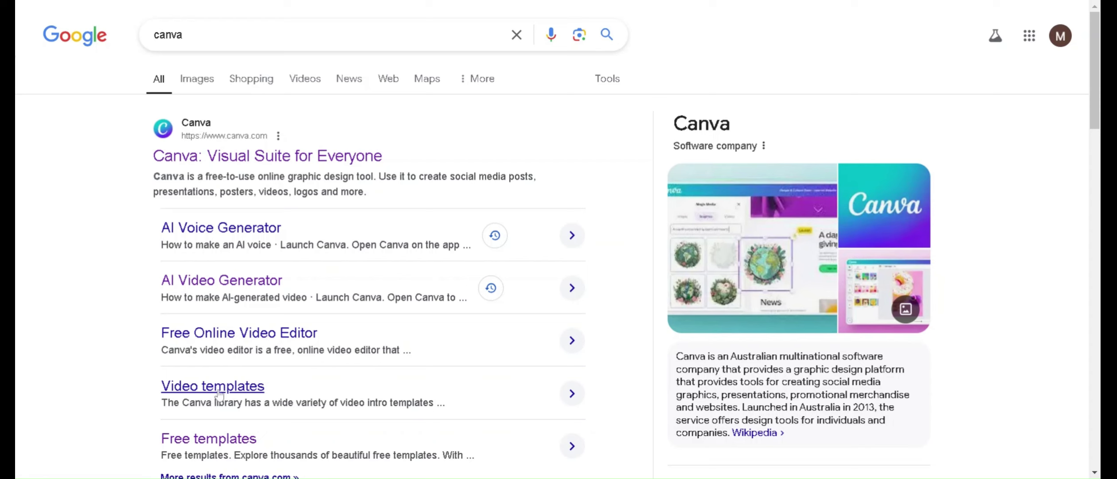
Open the Canva website from the search results and show the full list of design types.
scroll(219, 395, down, 2)
scroll(226, 354, up, 2)
click(269, 158)
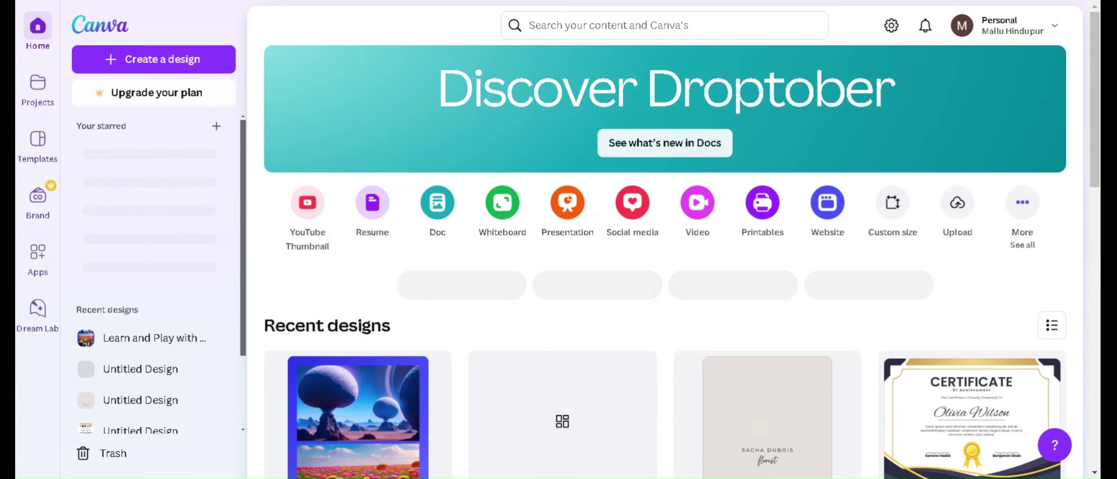
click(1022, 202)
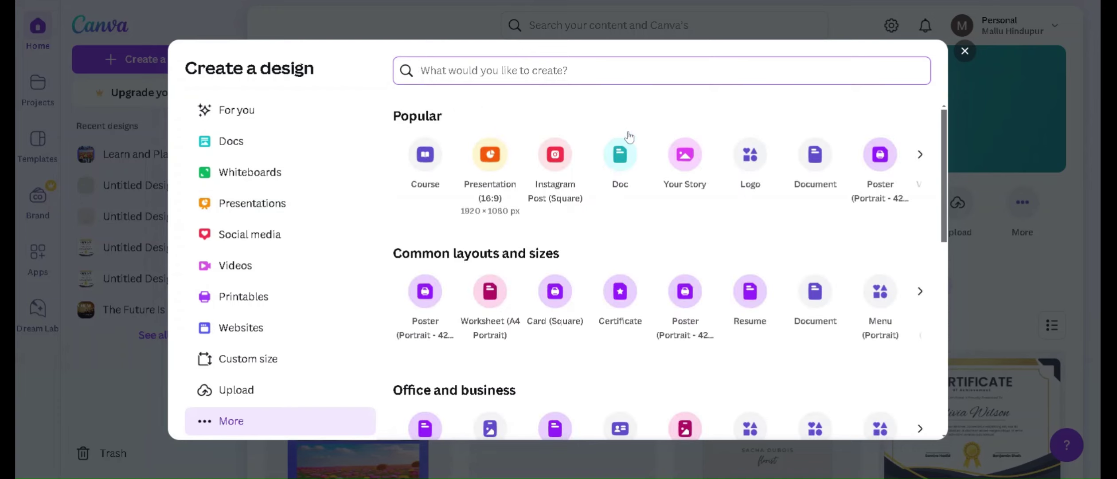
Browse the design types under Popular, Common layouts and sizes, and Office and business.
click(920, 155)
click(920, 155)
click(919, 155)
click(920, 155)
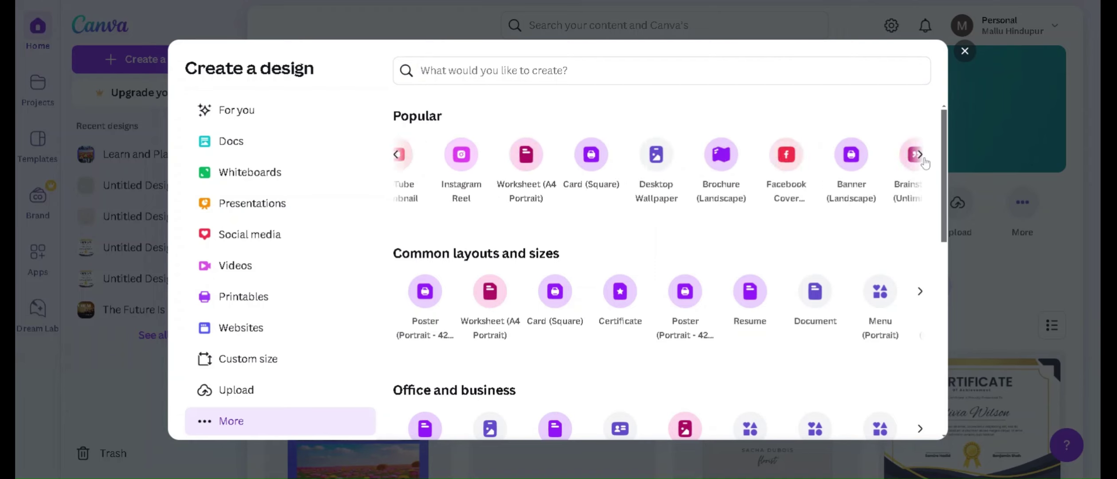
click(920, 291)
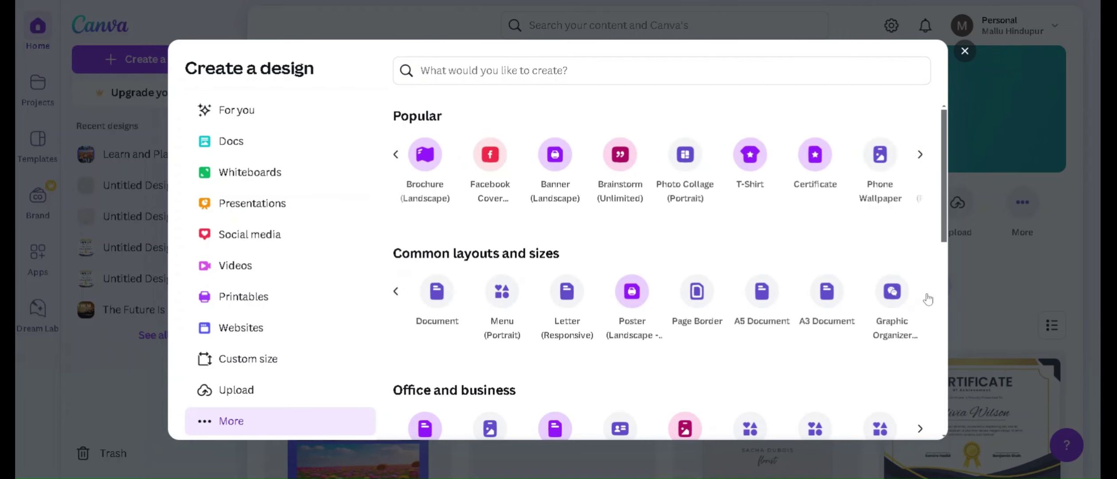
click(919, 428)
scroll(921, 430, down, 1)
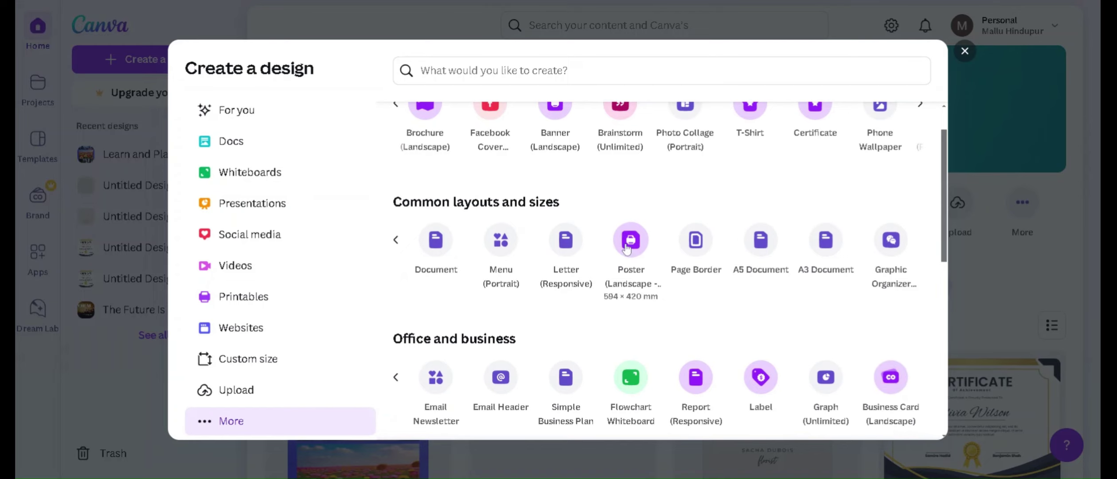
scroll(627, 248, up, 1)
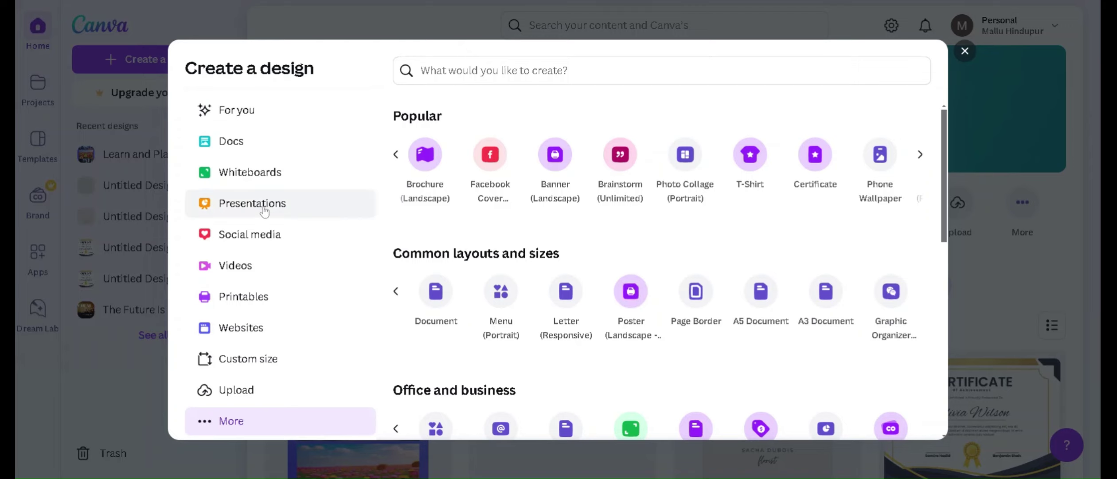
Look through the Presentations, Whiteboards, Social media, Videos and Docs categories of design types.
click(257, 205)
click(249, 183)
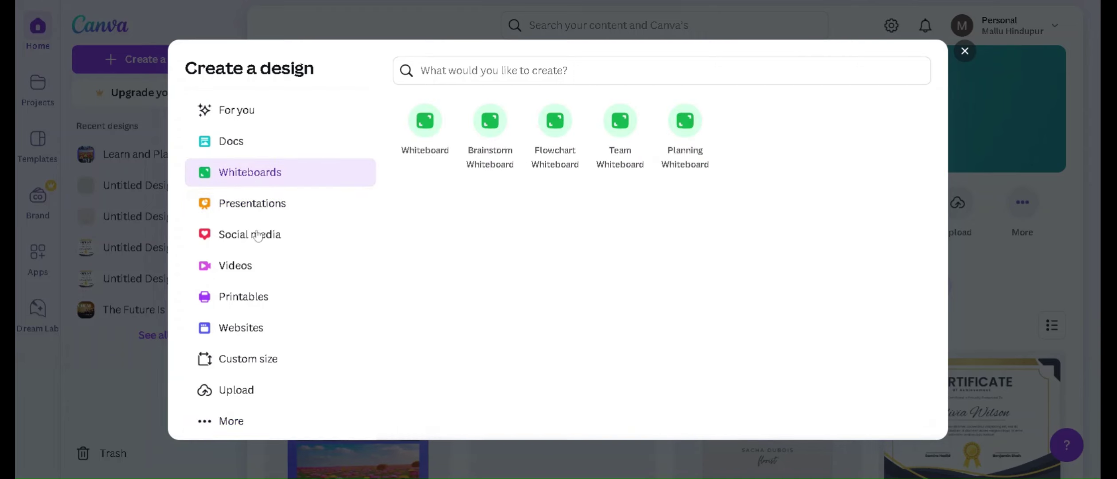
click(256, 232)
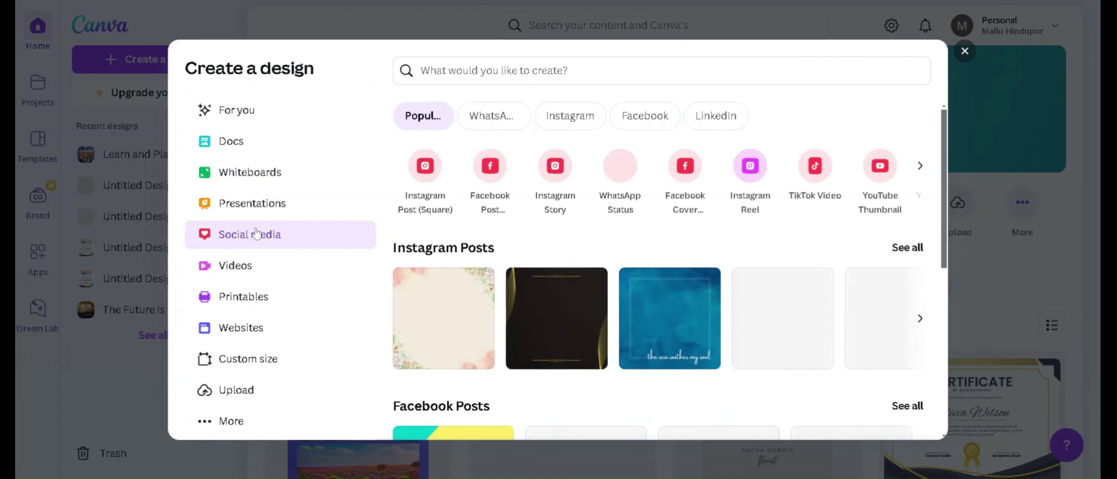
click(246, 275)
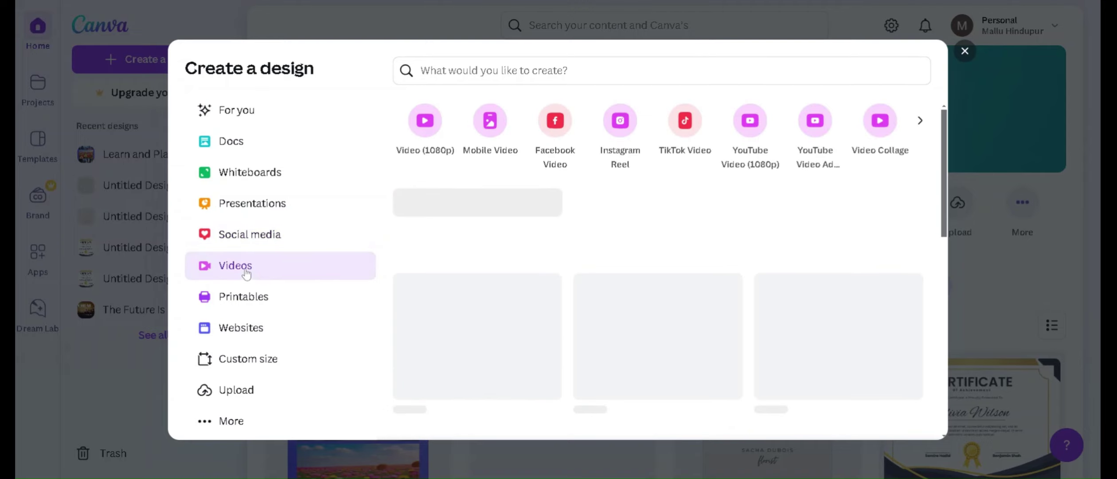
click(256, 235)
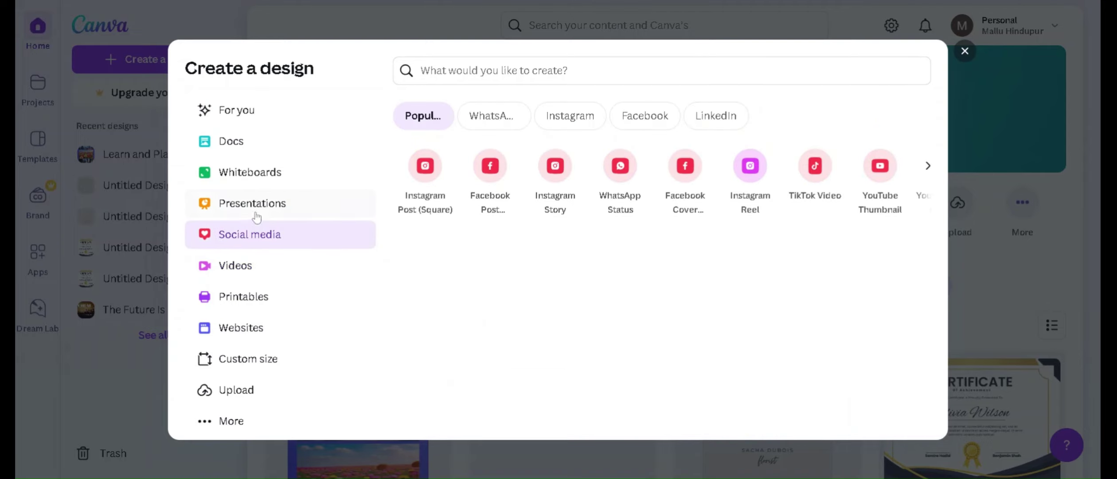
click(256, 203)
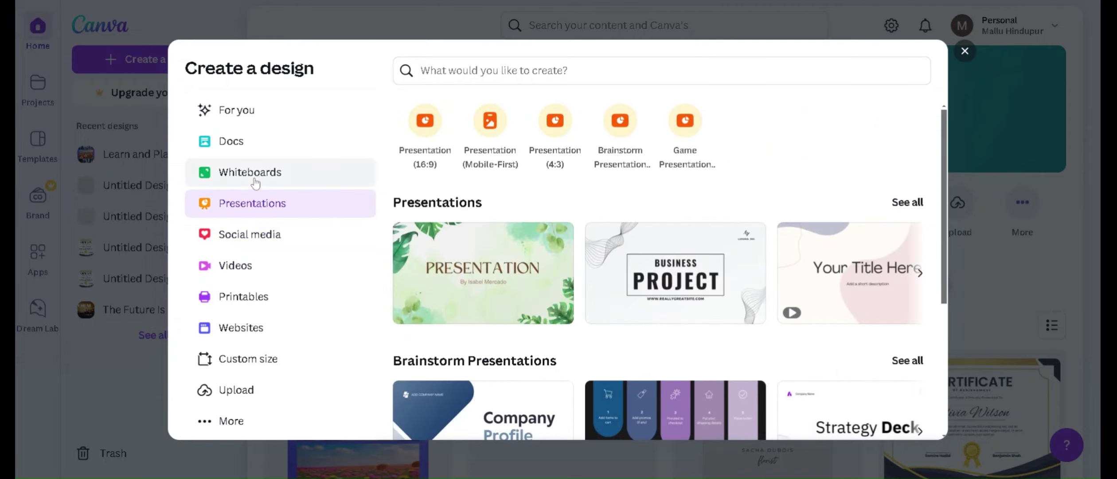
click(256, 185)
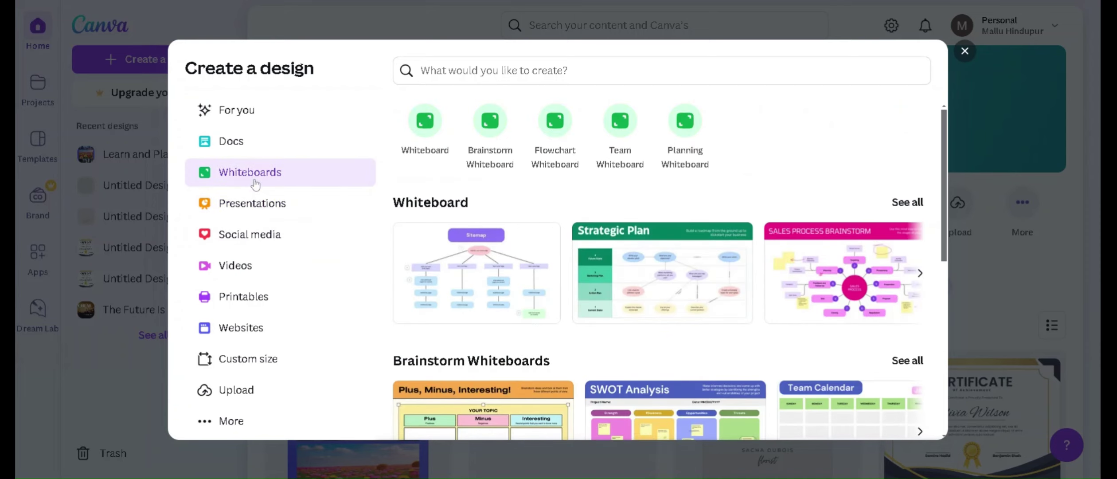
click(243, 141)
Create a Resume design from the For you suggestions and apply the Blue and Gray Simple Professional CV Resume template.
click(239, 116)
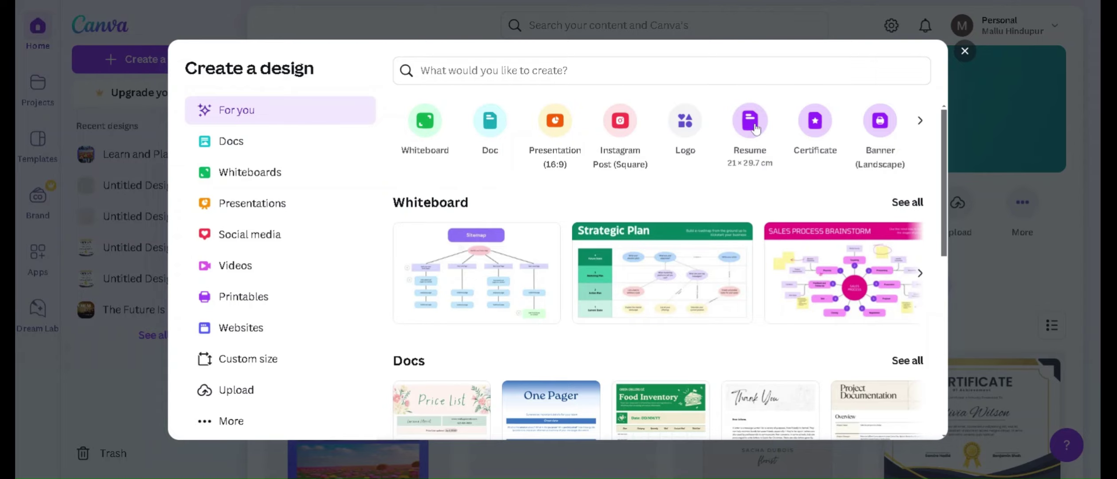
click(750, 121)
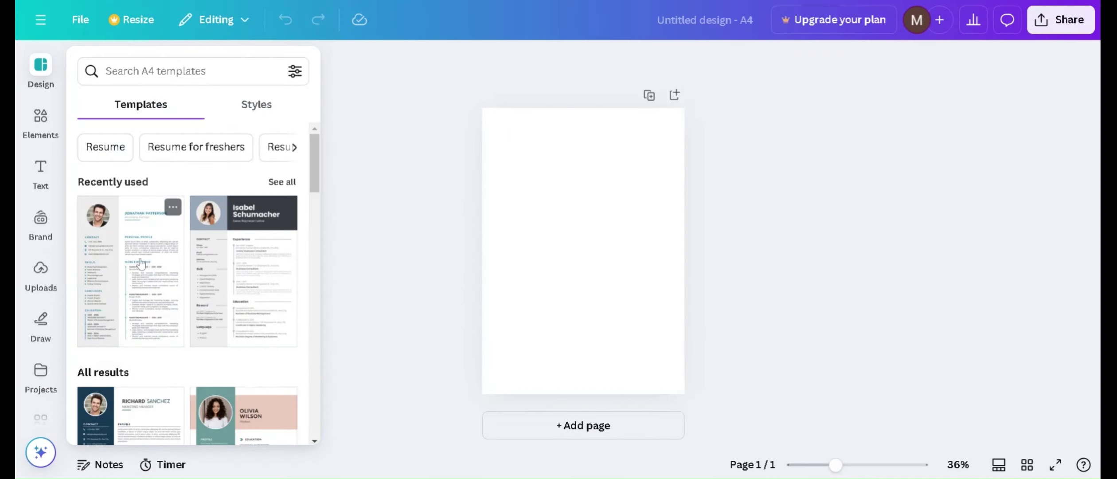
click(127, 271)
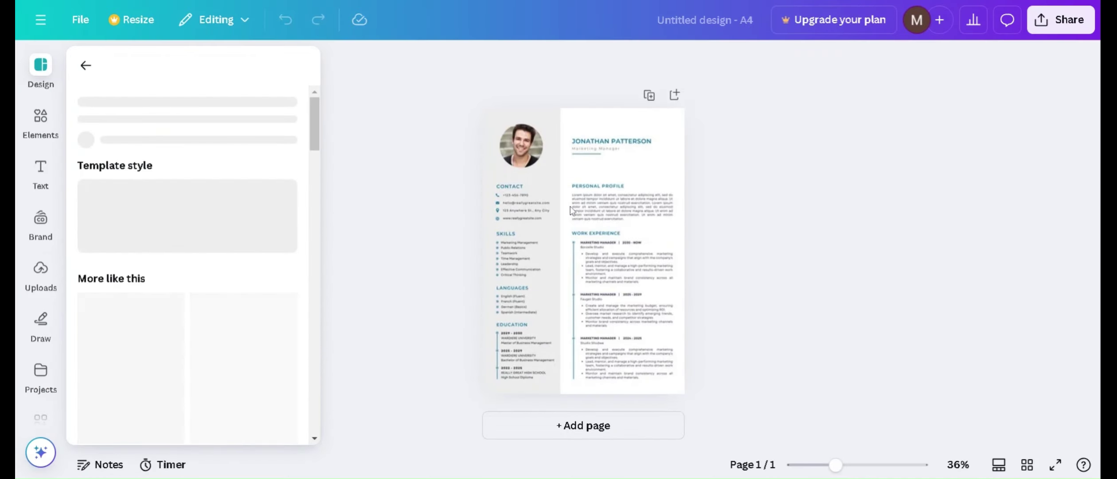
Replace the placeholder name in the resume's heading with the applicant's first name.
scroll(571, 210, up, 3)
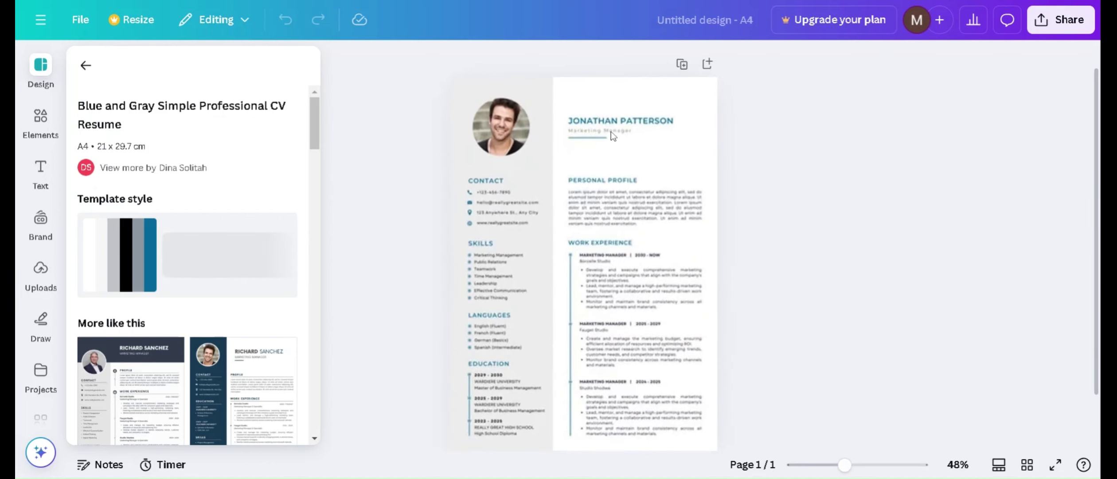
scroll(606, 125, up, 1)
click(606, 126)
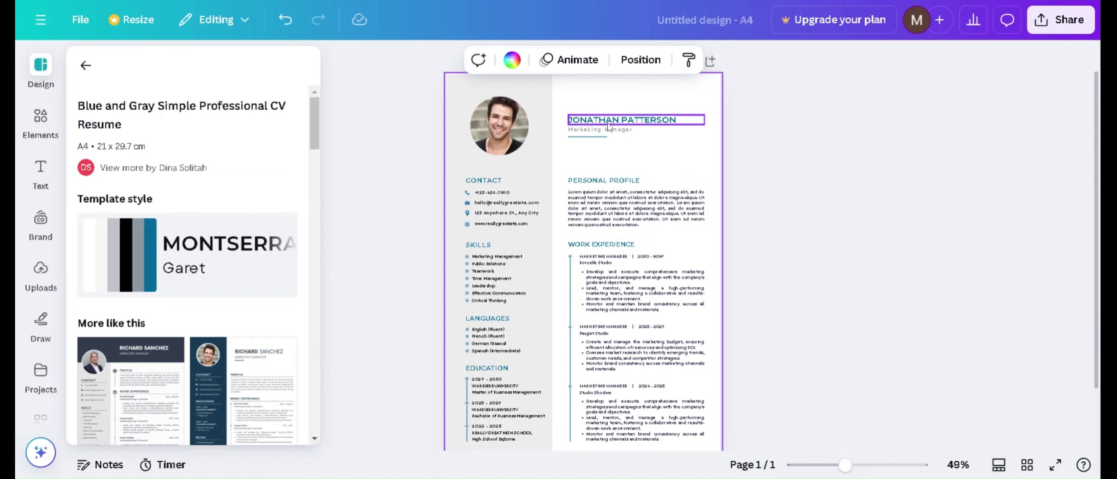
click(685, 126)
click(686, 125)
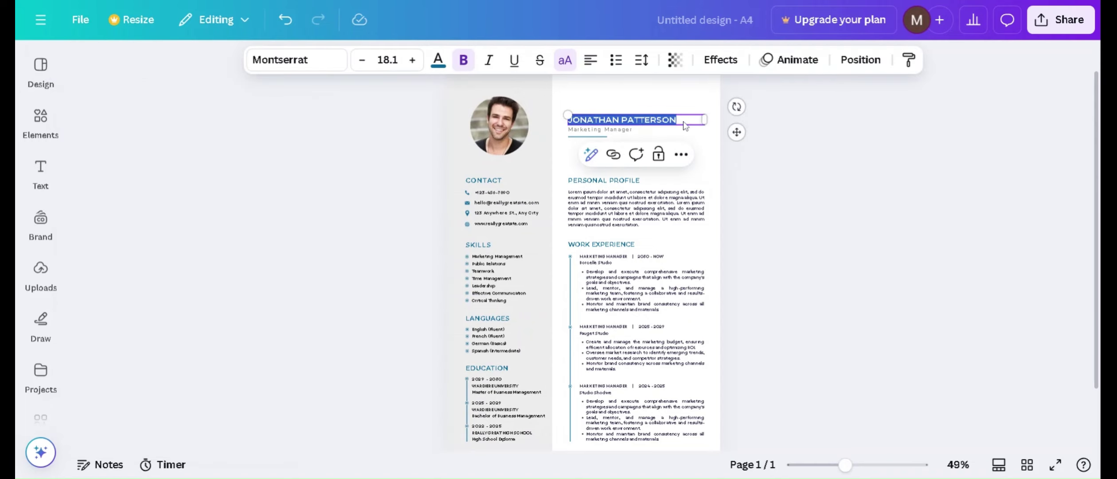
key(BackSpace)
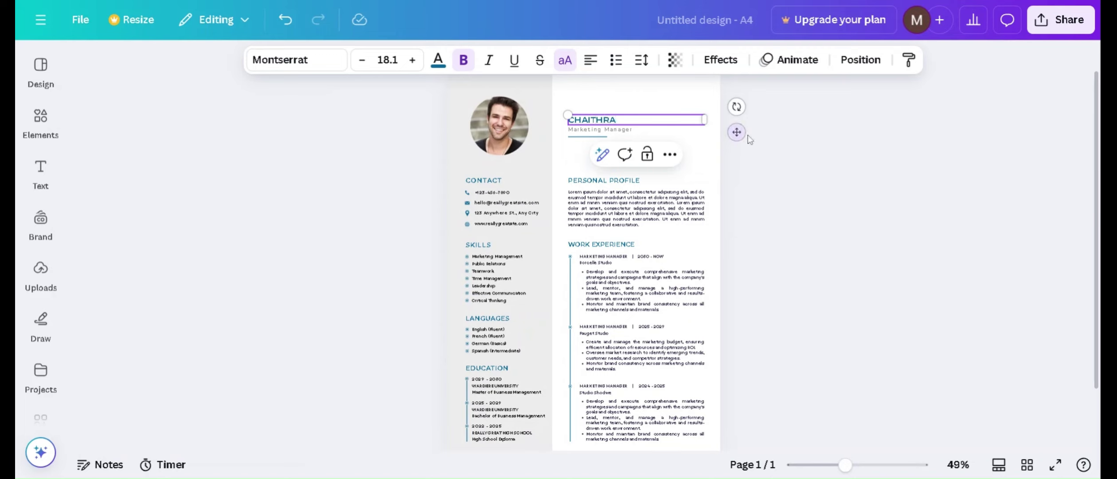
Examine the resume's editable text blocks in the profile, work experience, education, languages and skills sections.
click(623, 183)
click(624, 215)
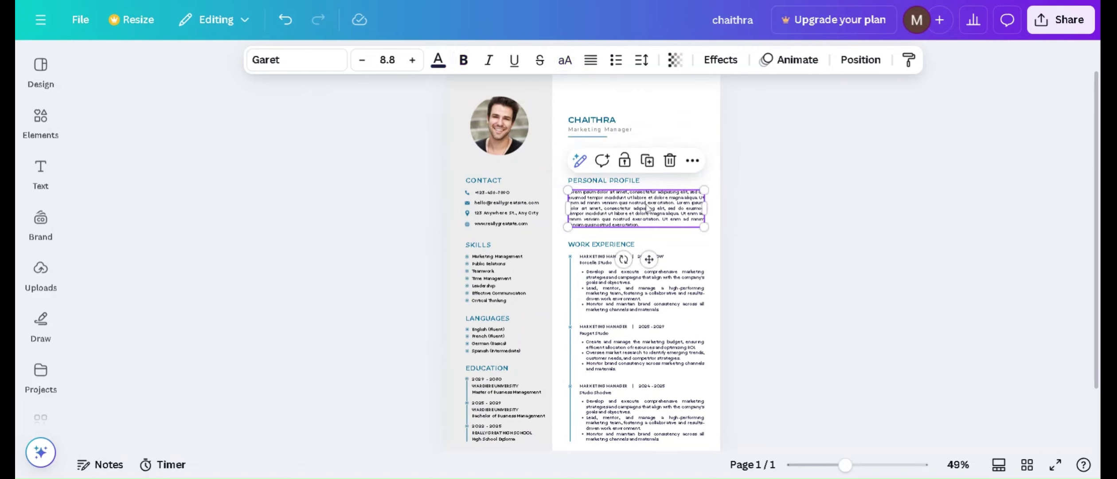
click(642, 288)
click(611, 356)
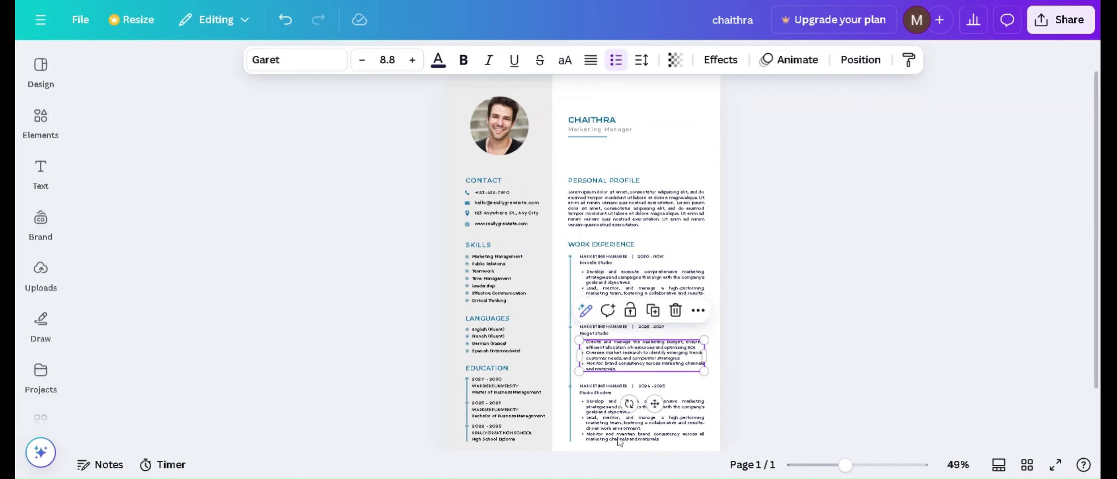
click(610, 434)
click(491, 370)
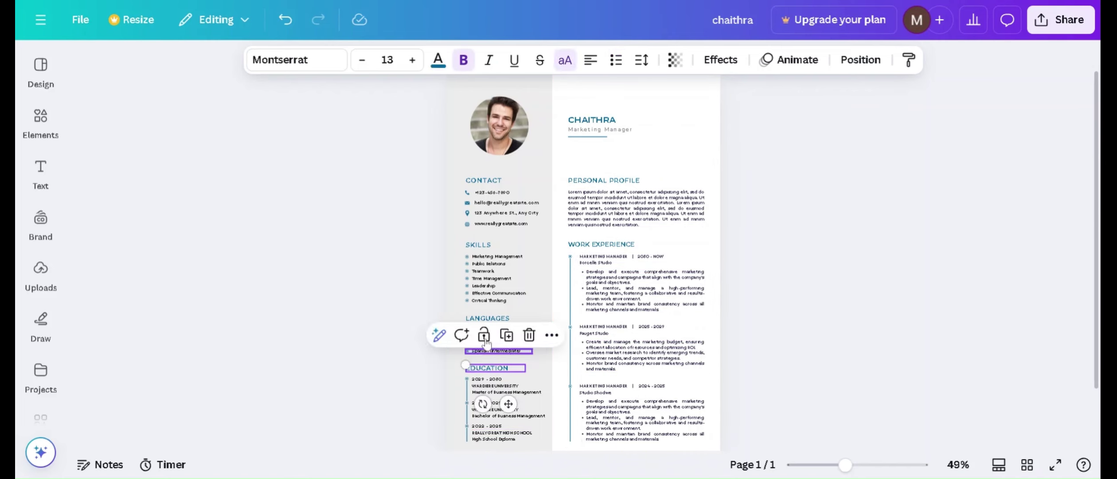
click(511, 354)
click(490, 262)
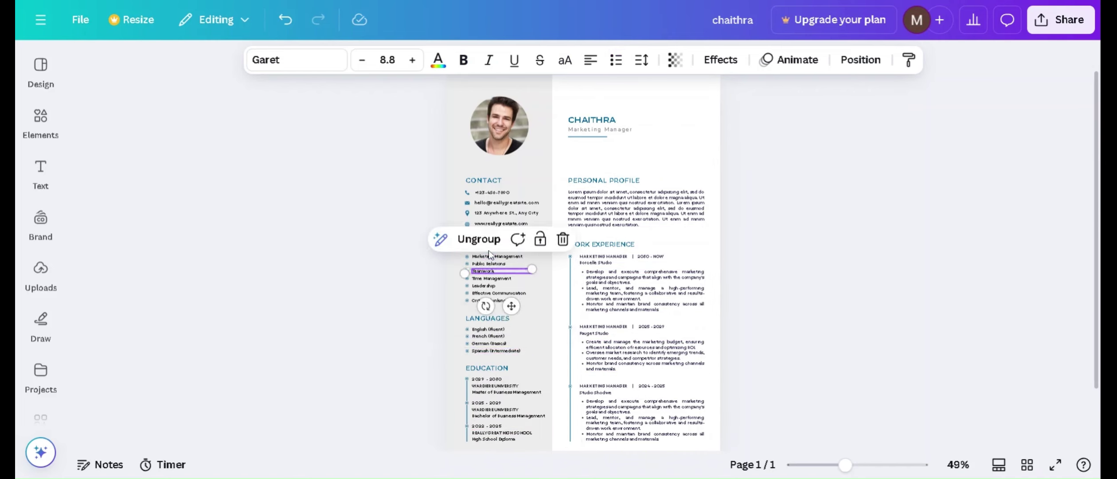
Add two default paragraph text boxes to the resume, over the Skills list and the Work Experience section.
click(40, 171)
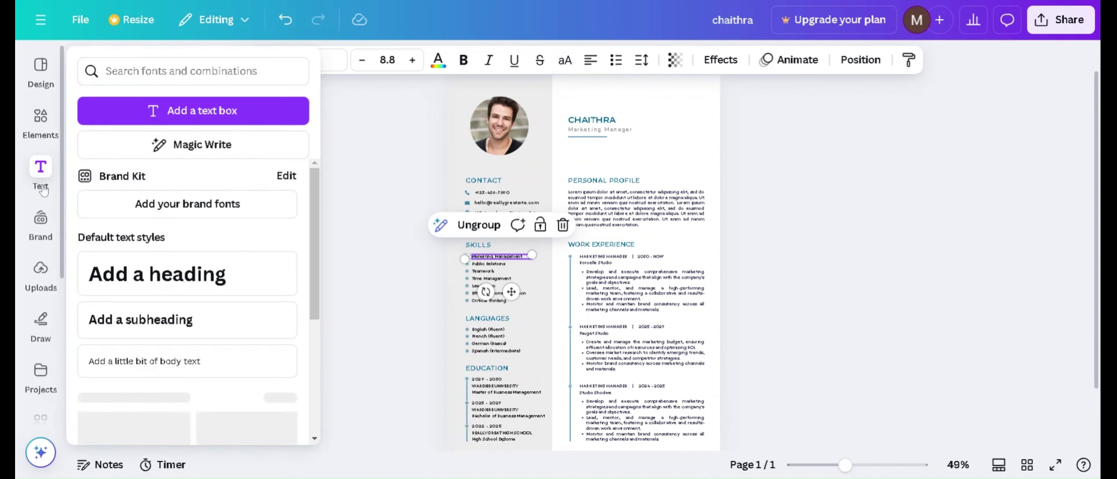
click(179, 114)
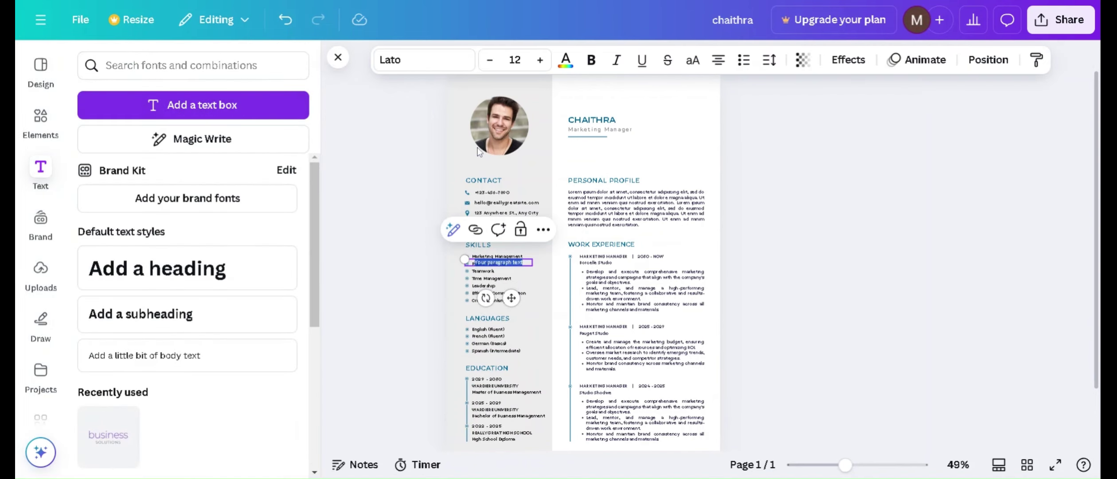
click(659, 154)
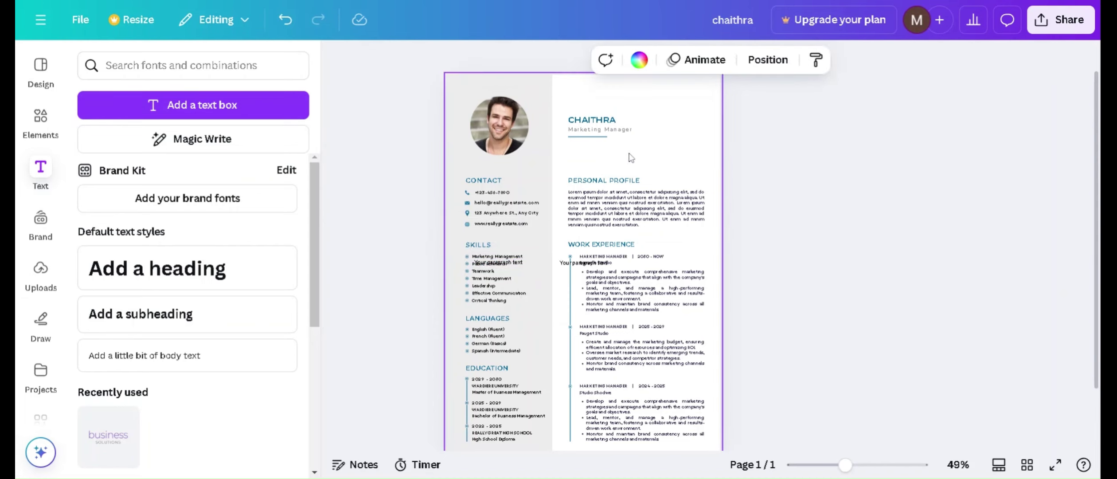
click(238, 114)
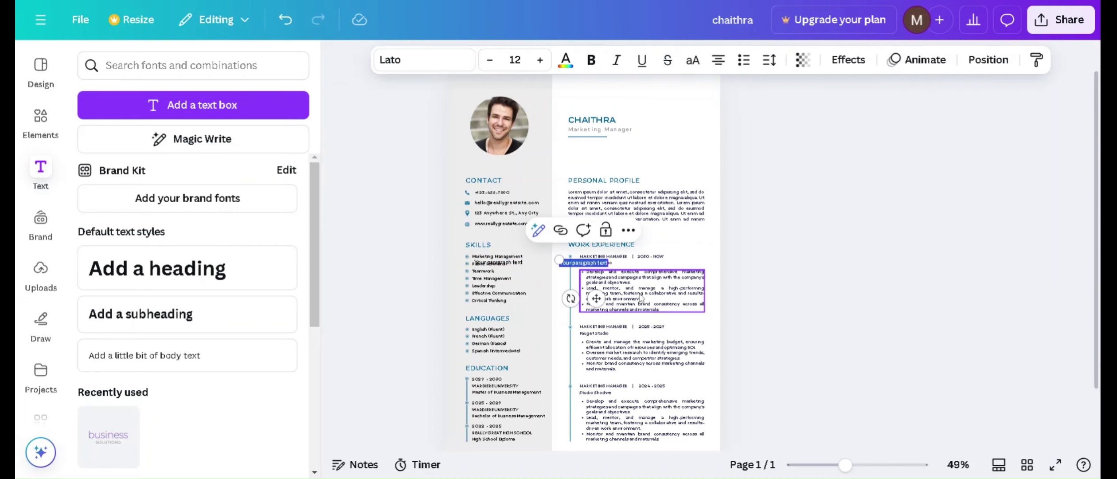
View the Magic Write prompt for the selected text box, and look at the uploaded images.
click(191, 139)
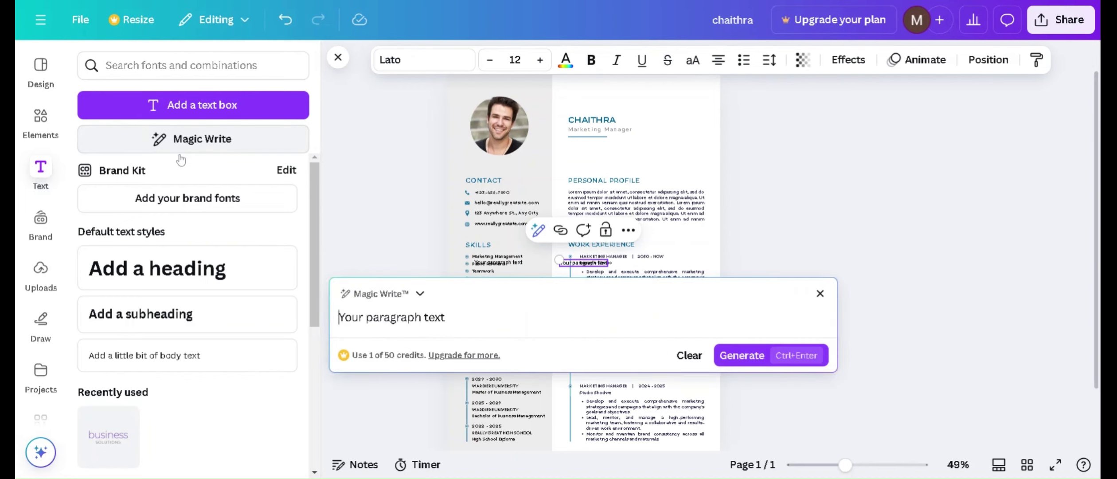
click(40, 221)
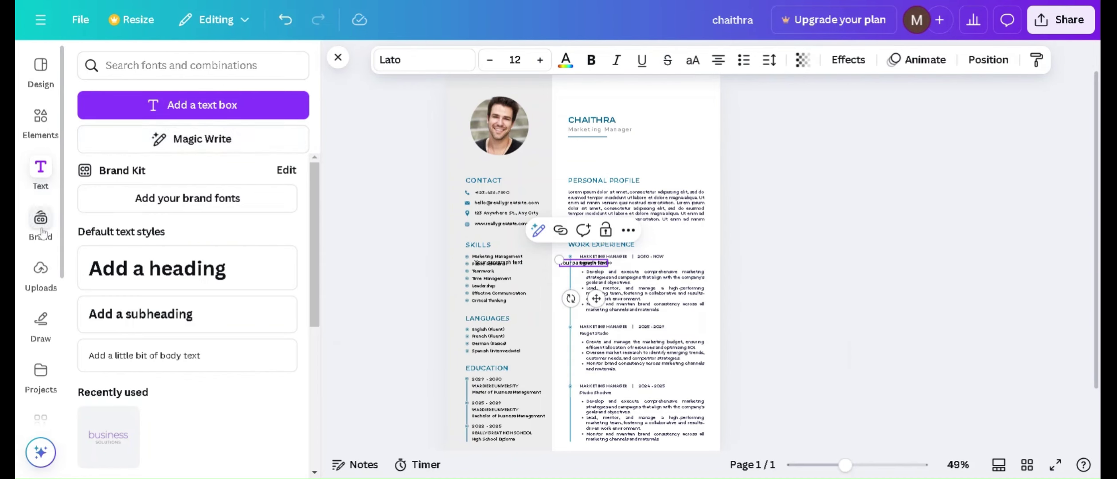
click(49, 282)
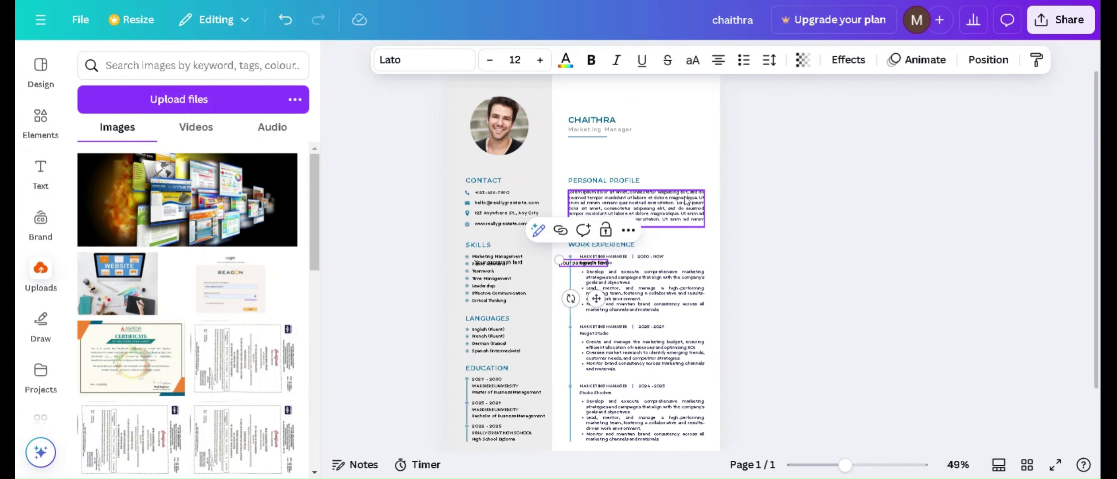
click(686, 218)
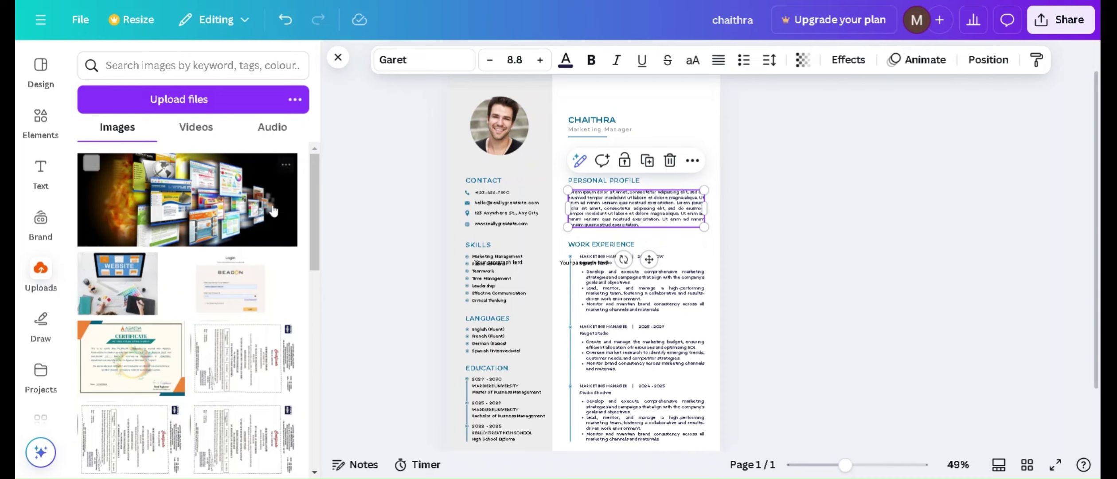
Replace the current page with the Gray and White Simple Professional Marketing Manager CV Resume template.
click(41, 66)
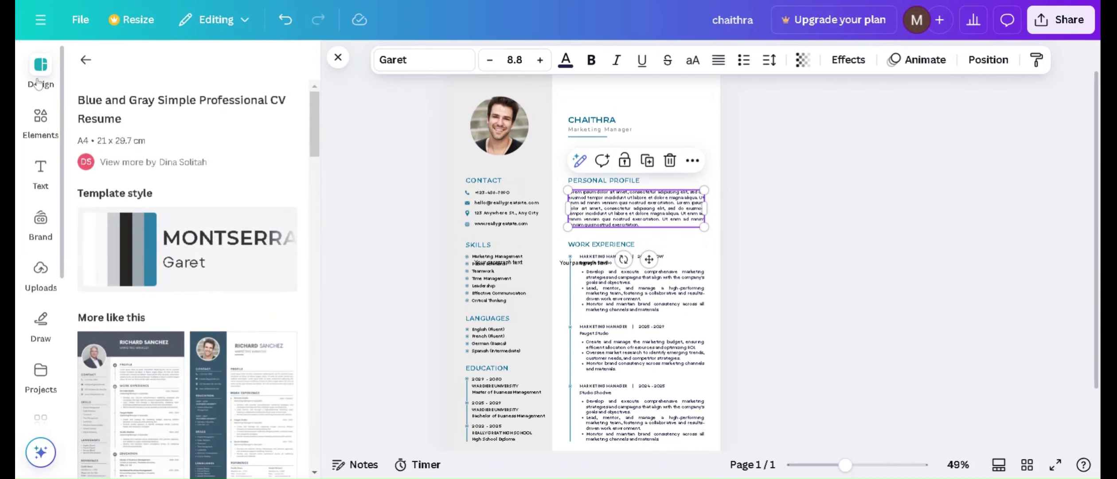
scroll(218, 355, down, 3)
scroll(218, 354, down, 10)
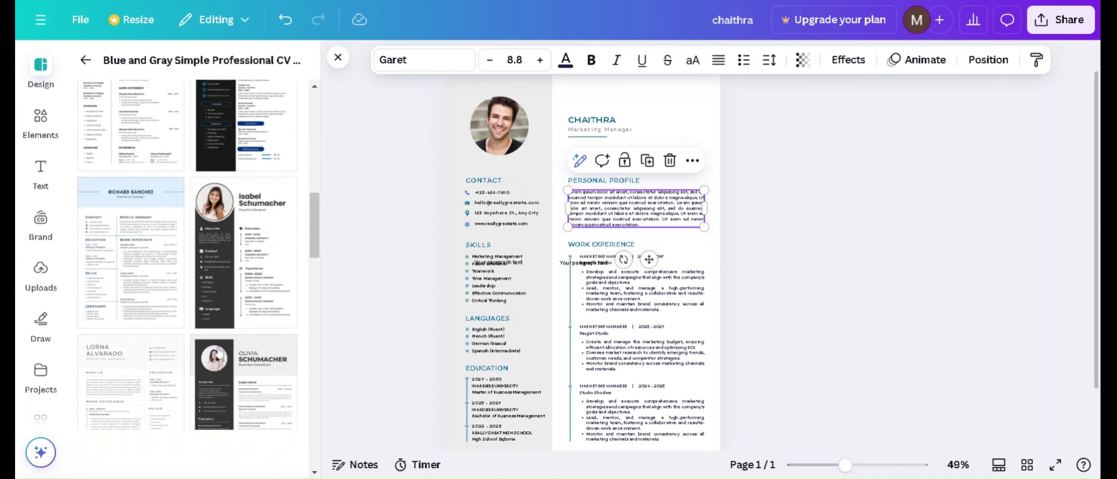
click(177, 280)
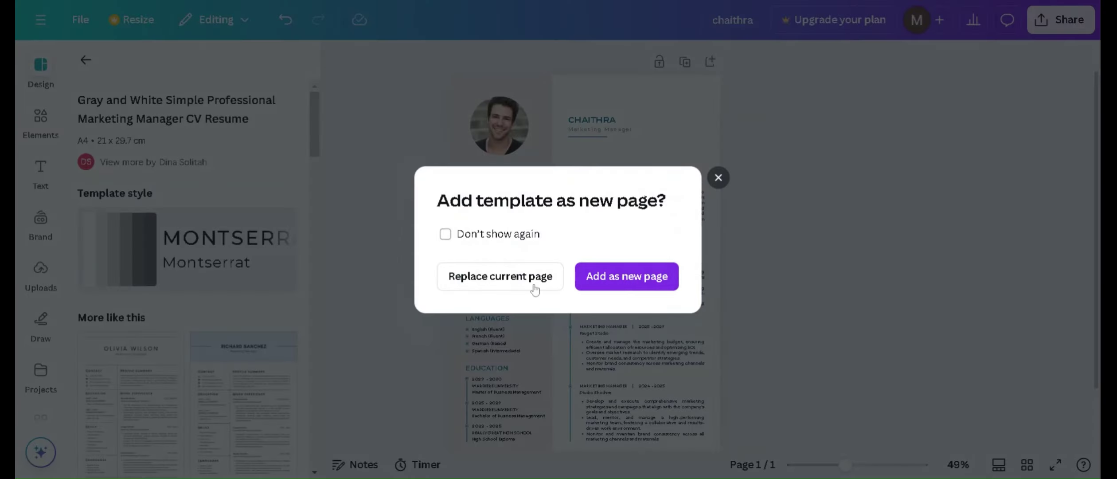
click(517, 284)
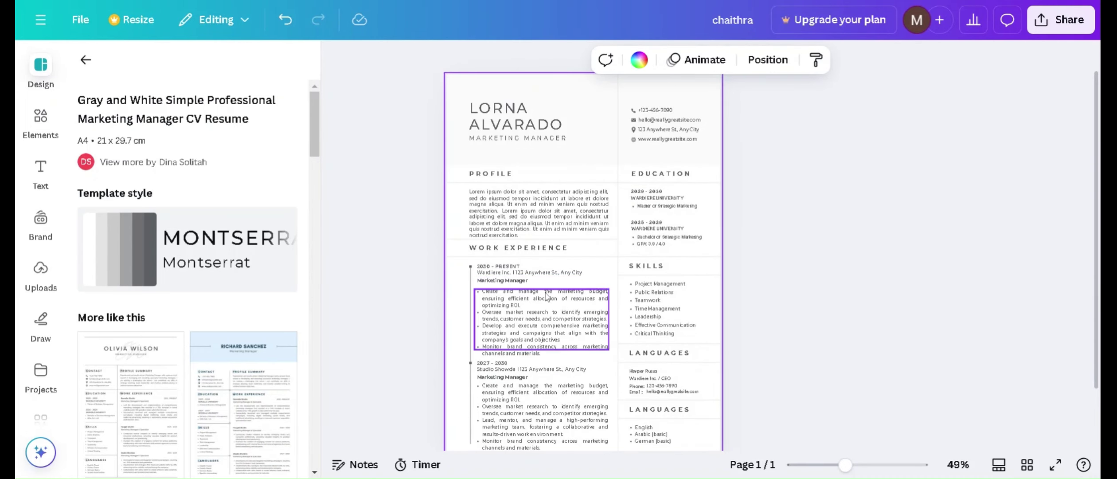
Browse the resume templates similar to the current one and the remaining editor tools, returning to the general template list.
scroll(210, 328, down, 3)
scroll(209, 328, down, 10)
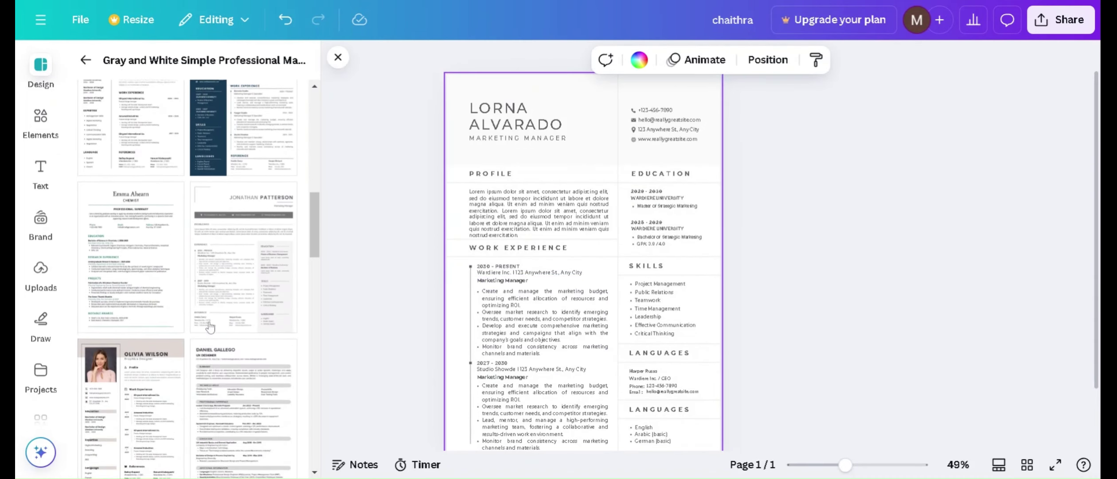
scroll(172, 238, down, 6)
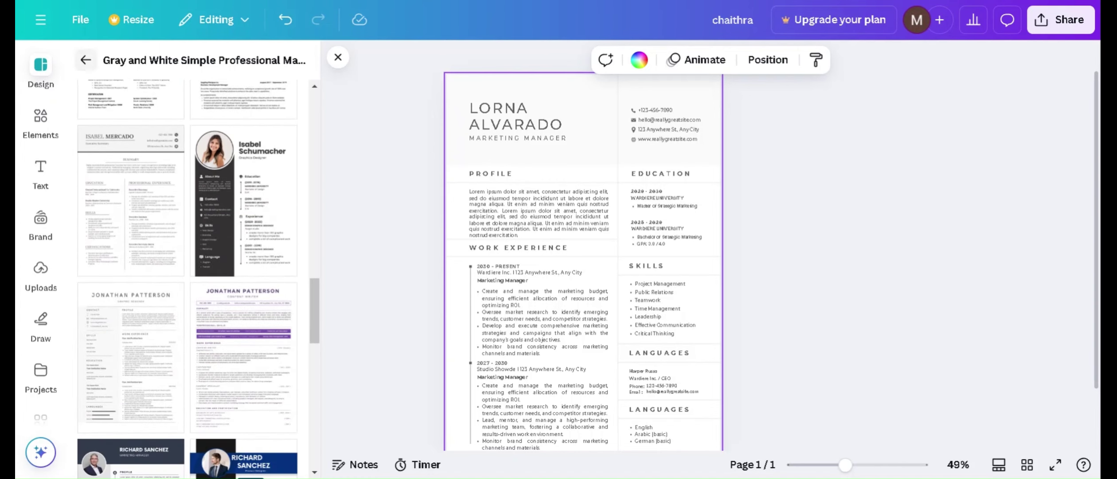
scroll(36, 322, down, 4)
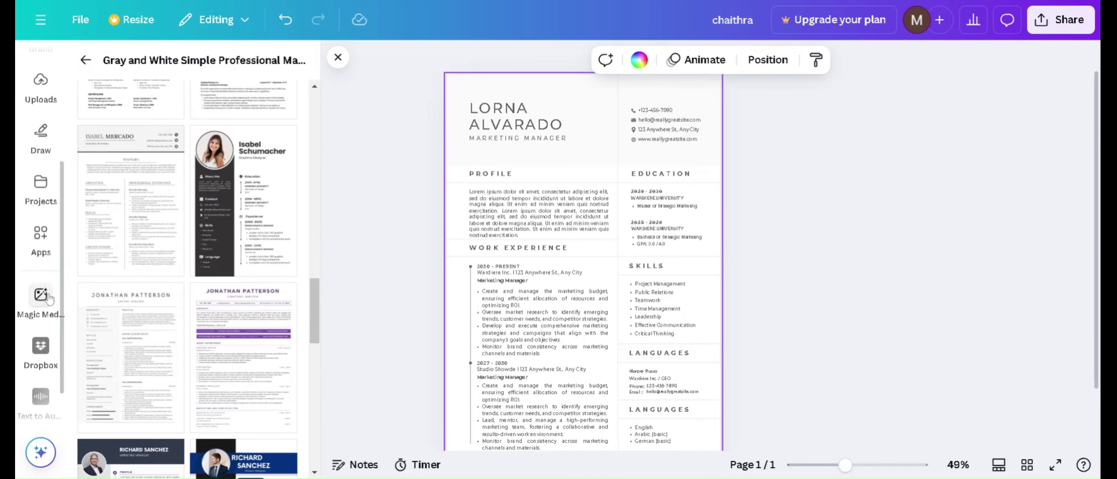
scroll(46, 318, down, 1)
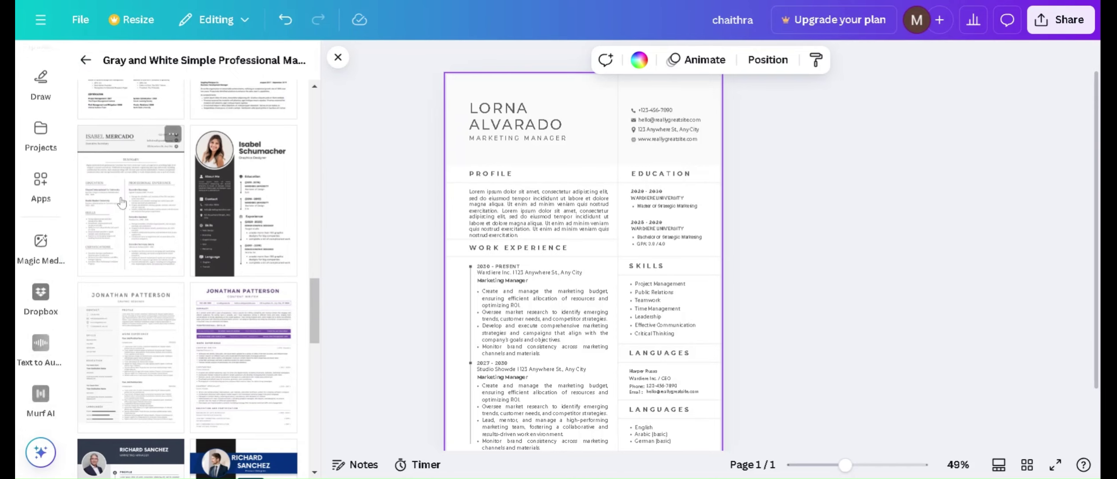
click(85, 60)
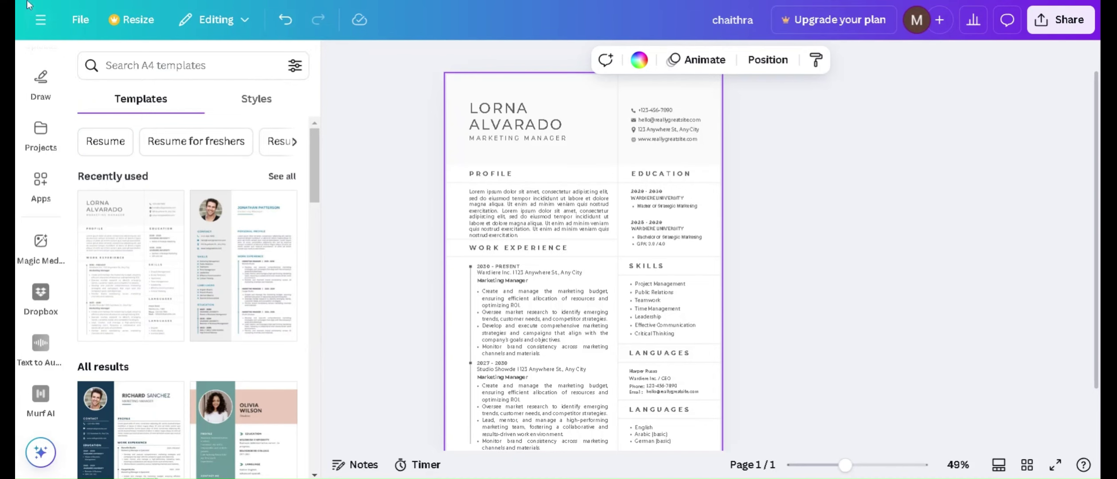
Return to the home page and create a new blank A4 landscape Certificate design from the common layouts and sizes.
click(40, 20)
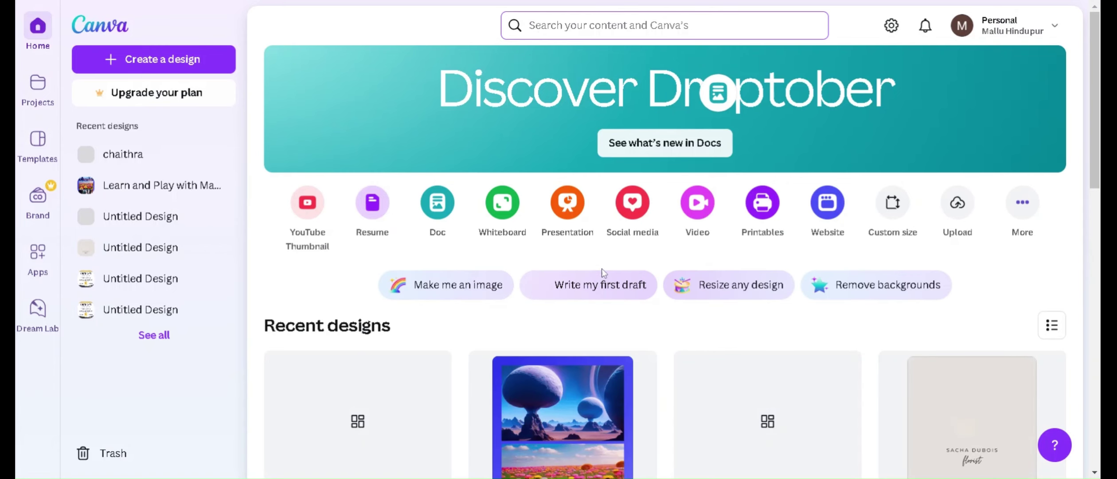
scroll(1015, 200, down, 1)
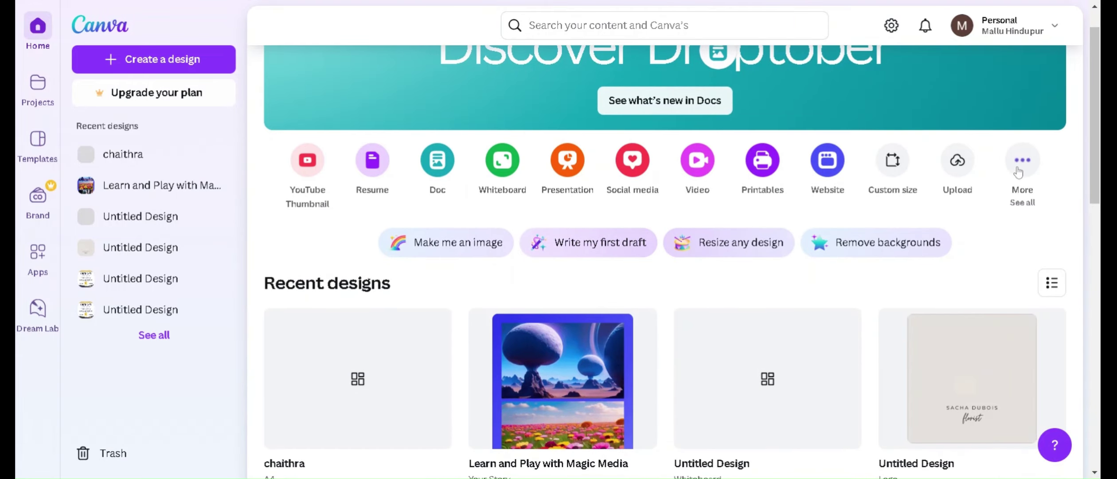
click(1022, 159)
scroll(613, 328, down, 1)
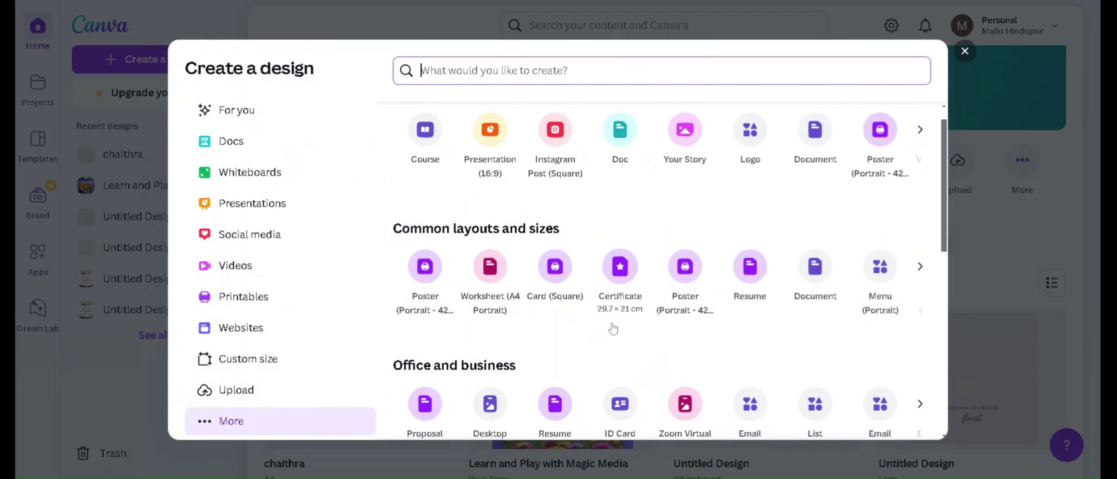
click(622, 277)
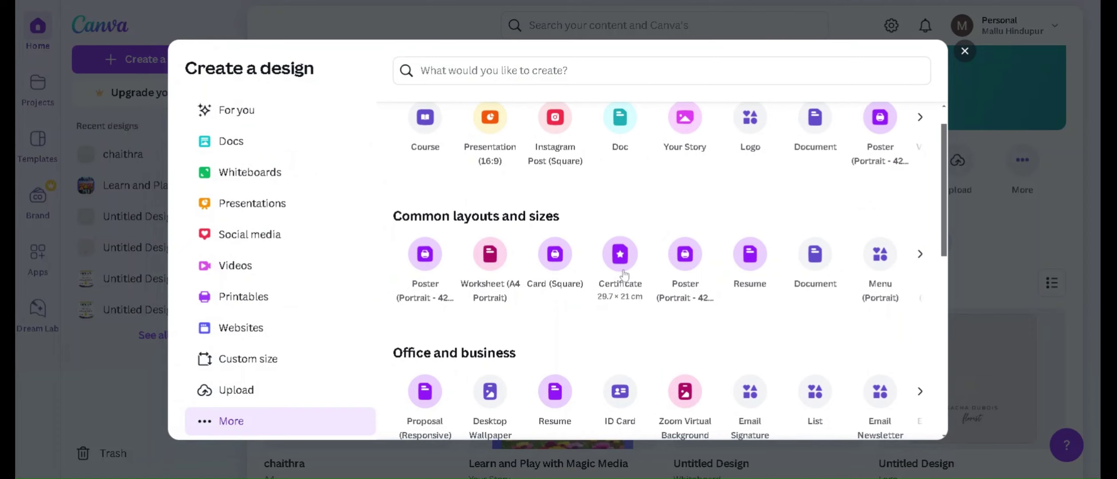
click(624, 264)
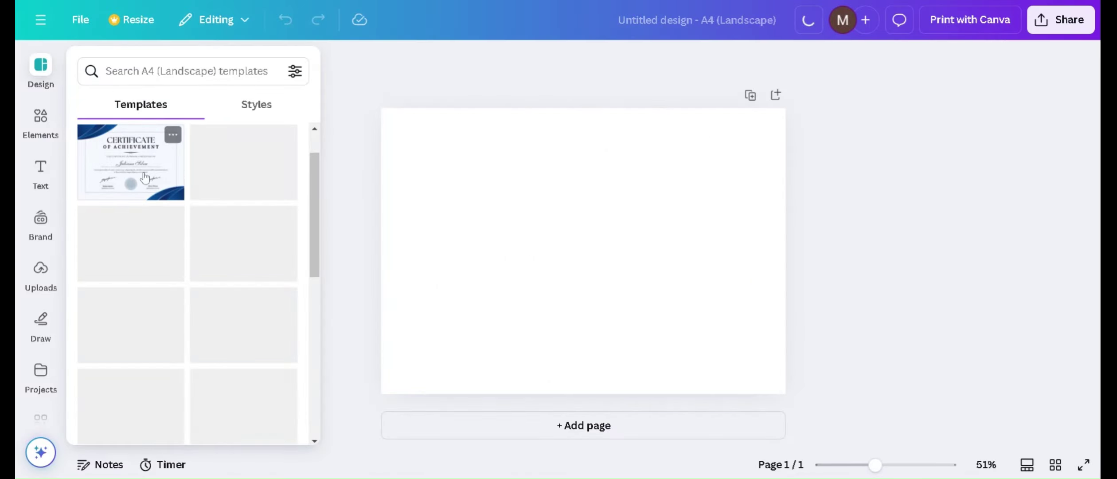
Apply the Blue Minimalist Certificate Of Achievement template to the page and browse the similar certificate templates.
click(127, 346)
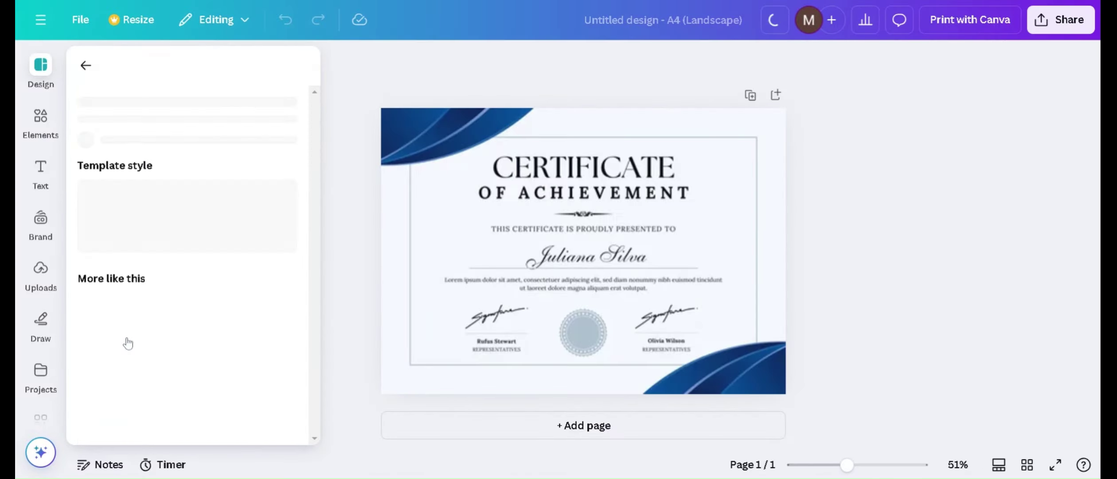
scroll(129, 341, down, 2)
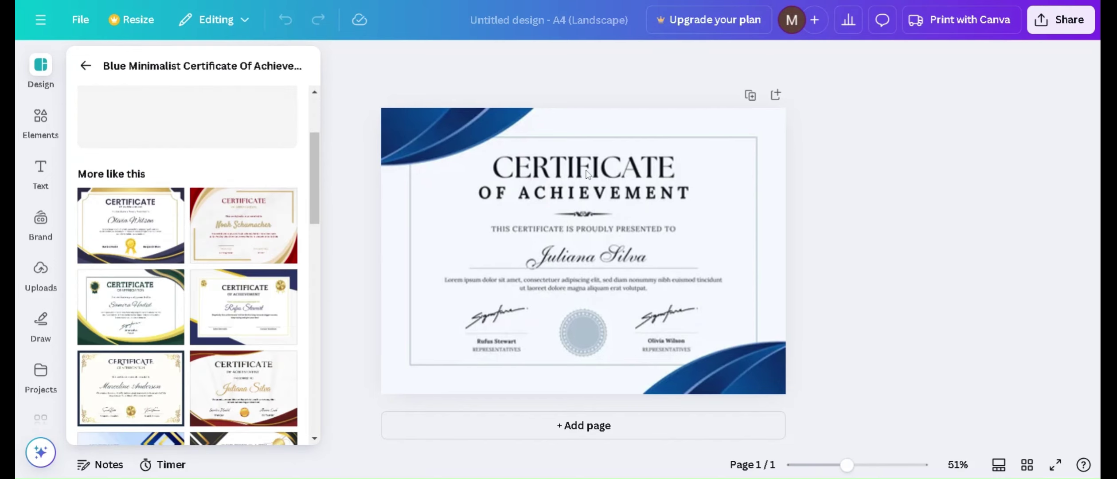
scroll(180, 345, down, 8)
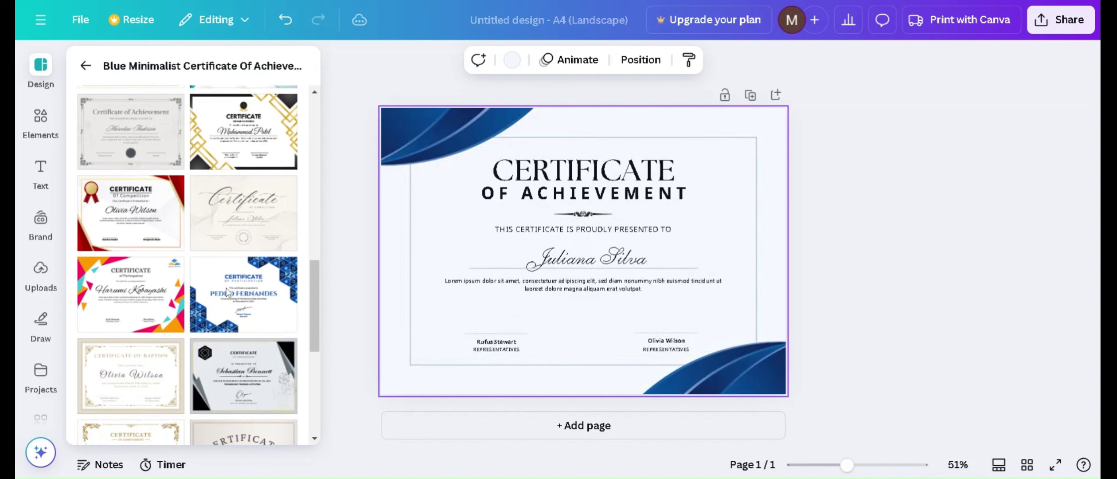
scroll(243, 294, down, 1)
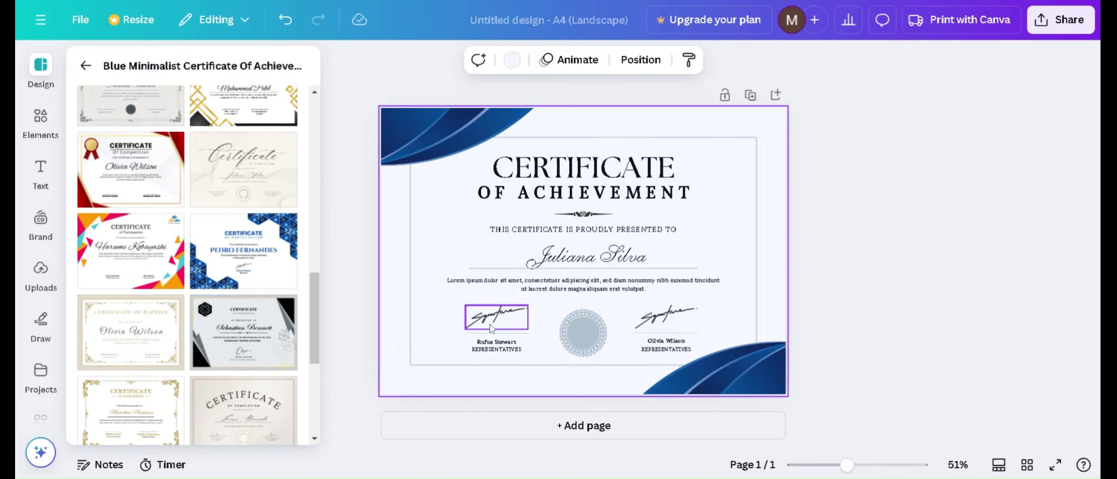
Delete both signature graphics and the REPRESENTATIVES label under the second signatory's name from the certificate.
click(513, 323)
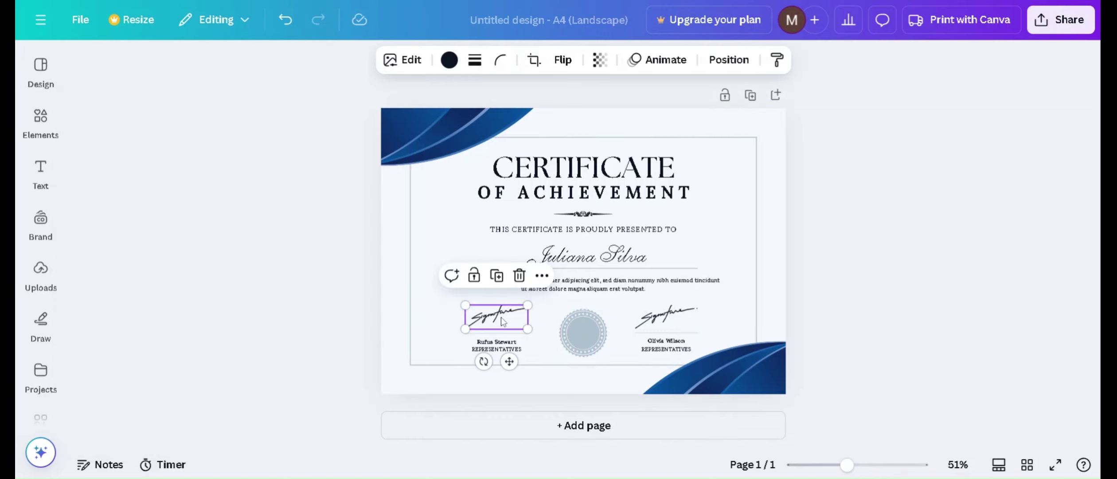
key(Delete)
click(666, 316)
key(Delete)
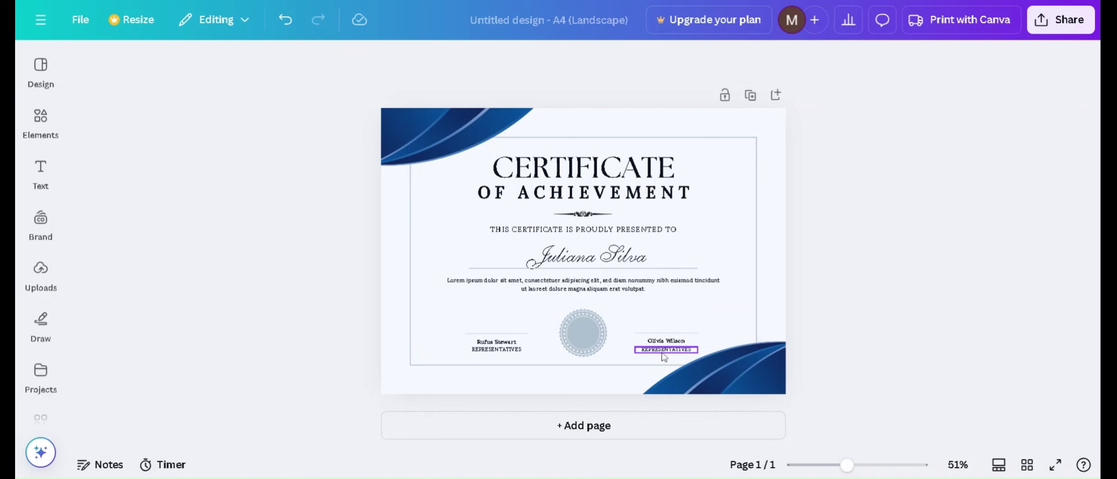
click(666, 349)
key(Delete)
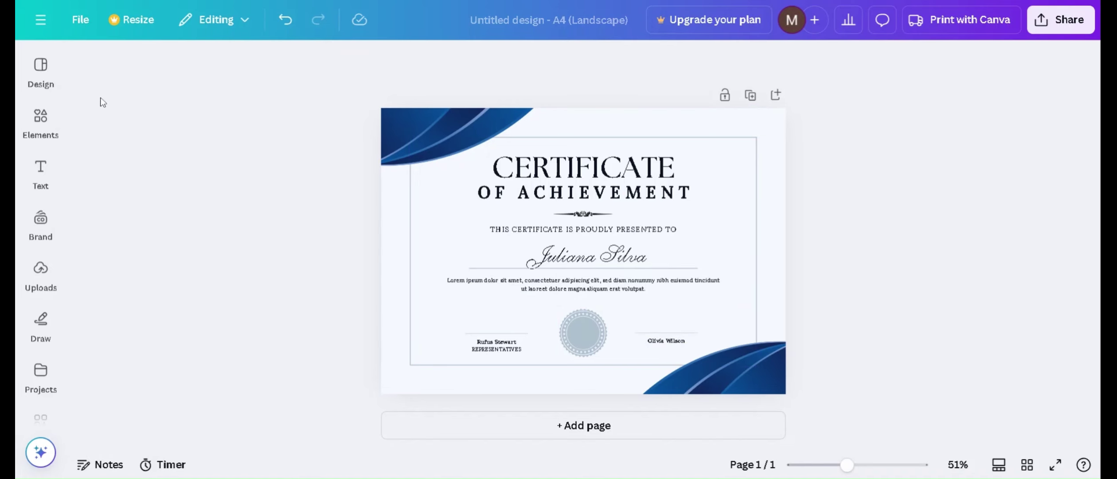
Replace the current page with the Cream Aesthetic Business Course Completion Certificate template.
click(41, 68)
click(230, 176)
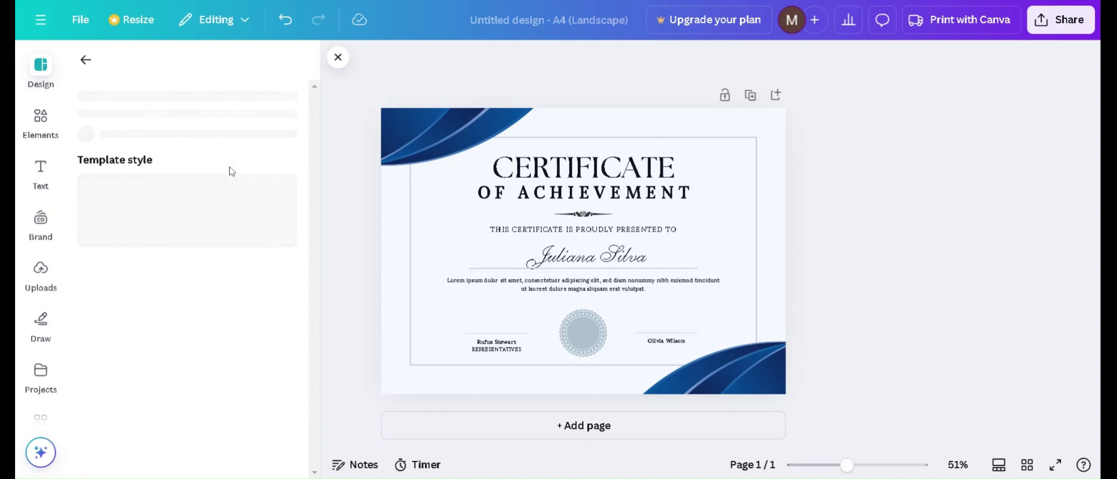
click(556, 289)
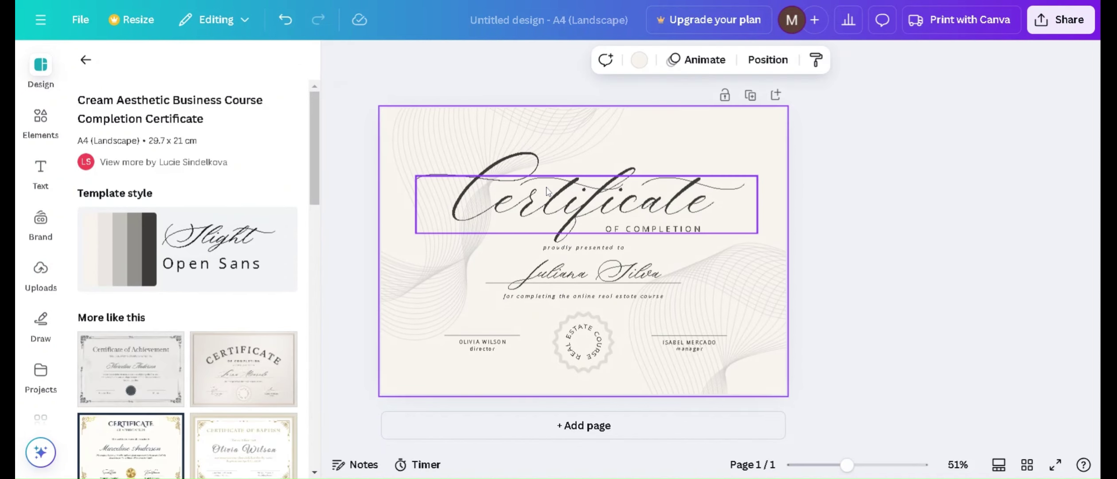
Examine the certificate's editable text blocks: the title, recipient name, director and manager lines.
click(545, 189)
click(526, 282)
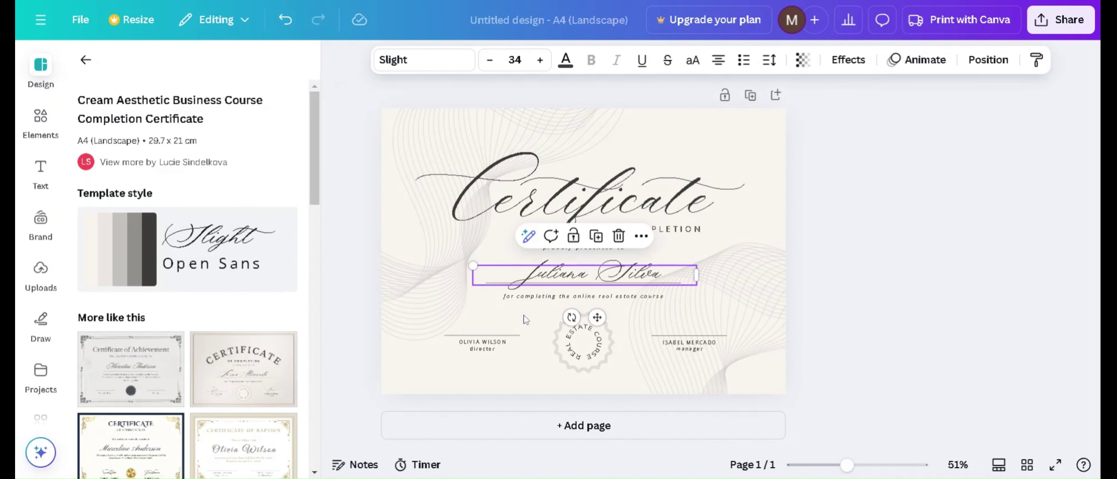
click(483, 346)
click(688, 349)
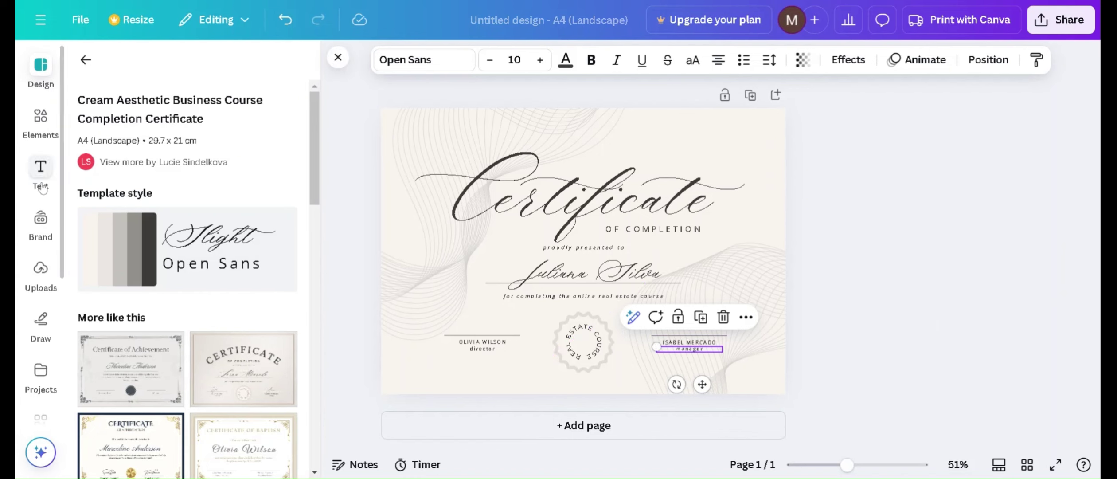
Add a text box reading "gfbbadedv" under the manager line and enlarge it to font size 16.7.
click(40, 171)
click(212, 107)
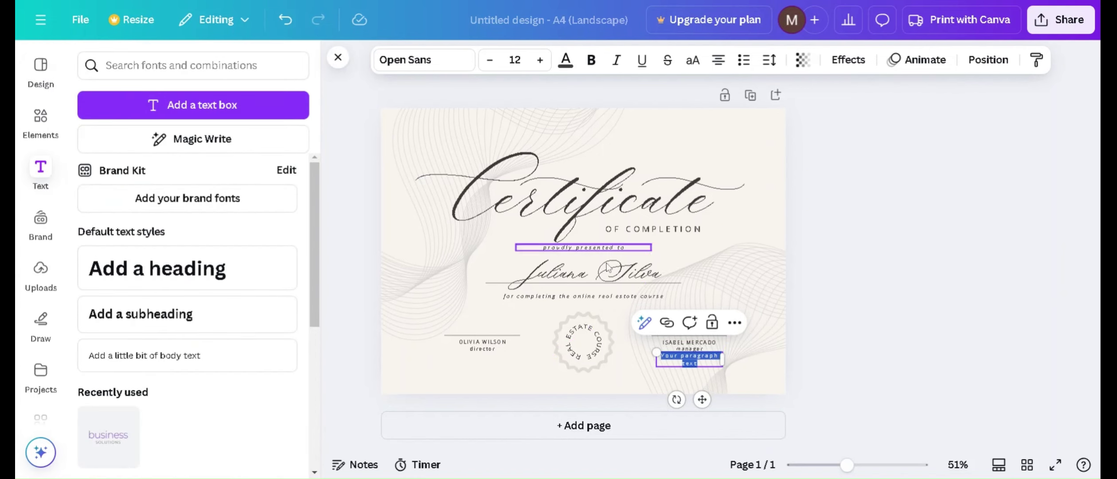
text(gfbbadedv)
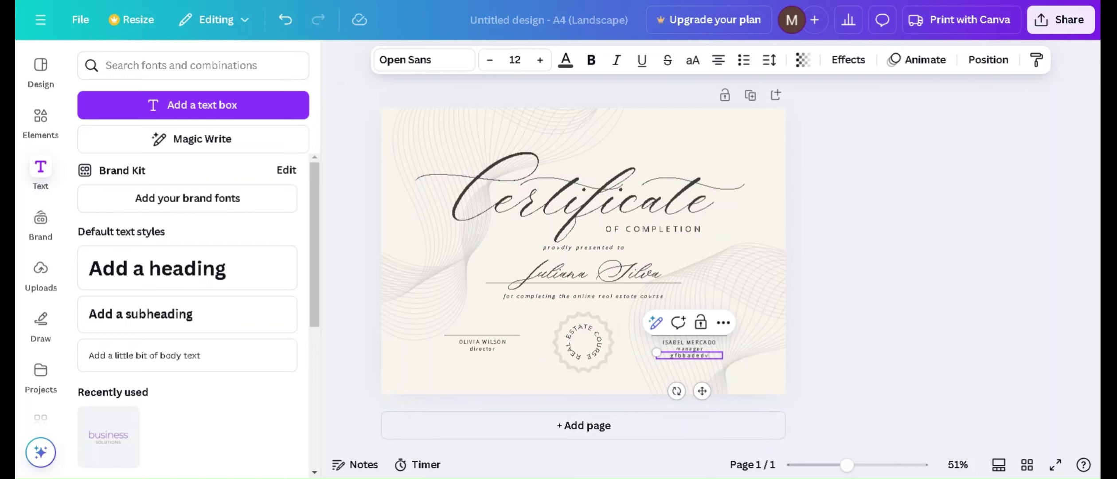
drag(653, 350, 630, 350)
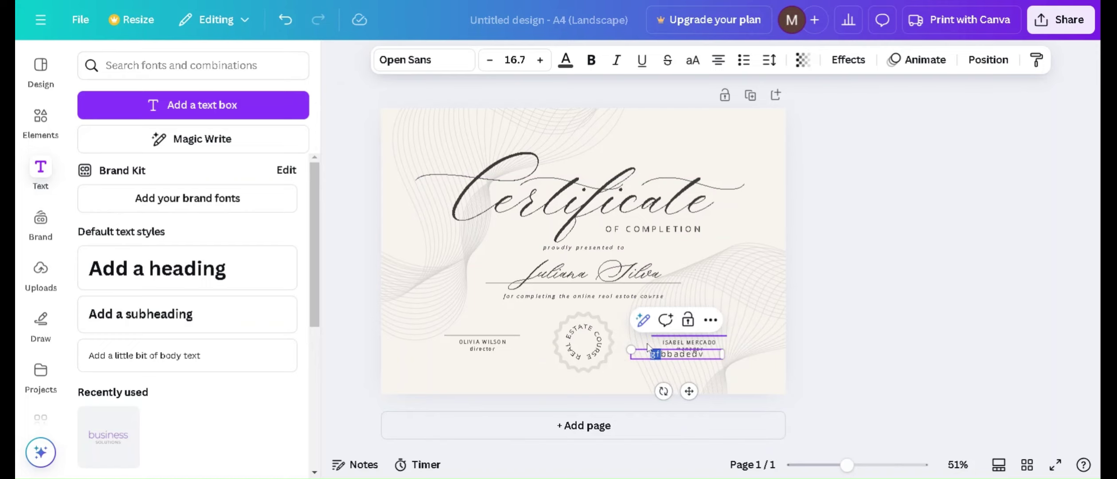
Move the "gfbbadedv" text box to just above the Certificate title, centred near the page's upper edge.
click(635, 383)
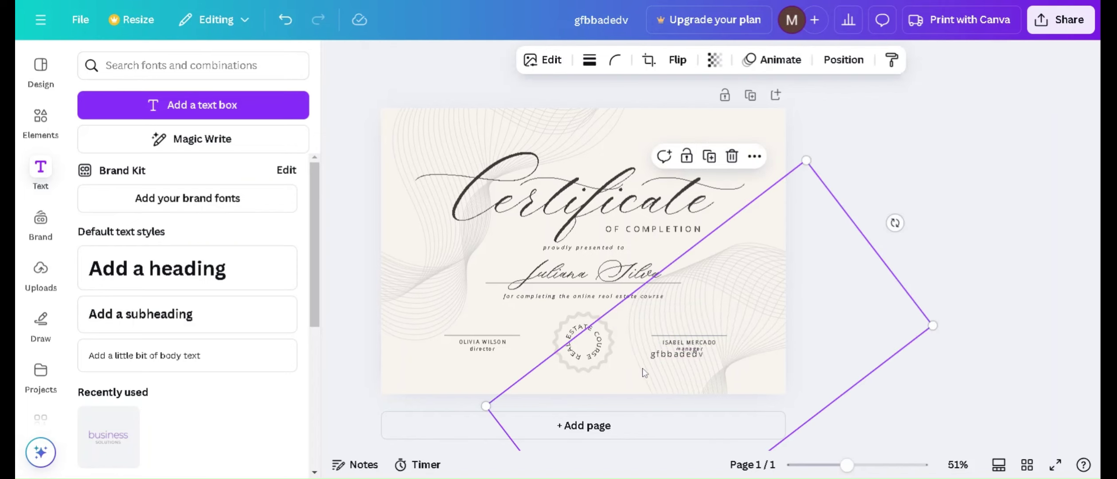
drag(651, 360, 636, 327)
drag(563, 159, 554, 143)
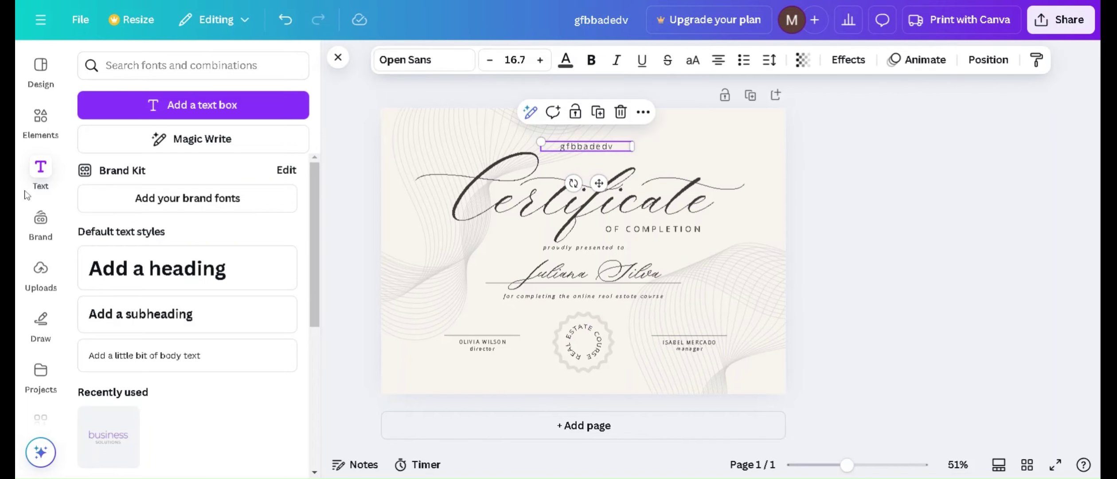
Look through the brand kit options, the uploaded images, videos and audio, and the drawing and project tools.
click(48, 232)
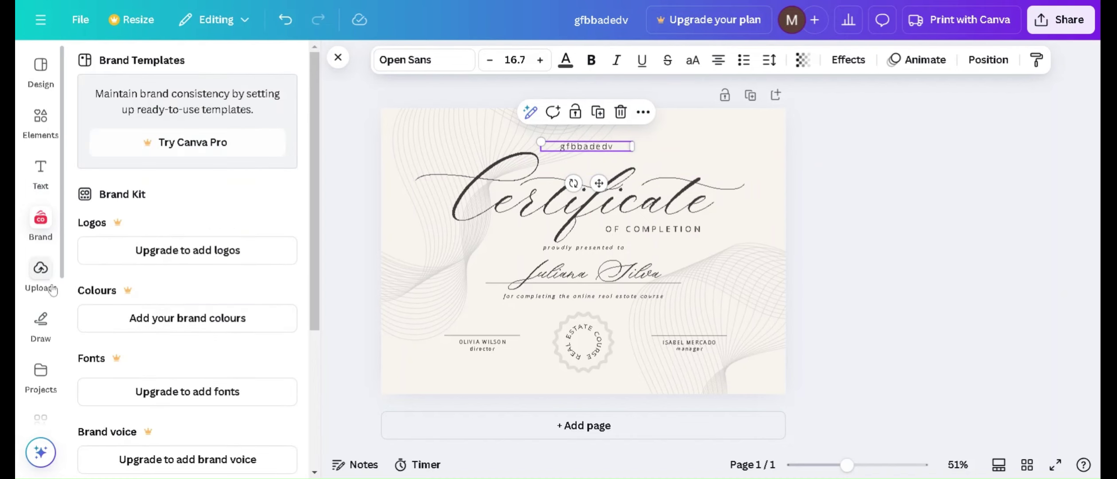
click(41, 275)
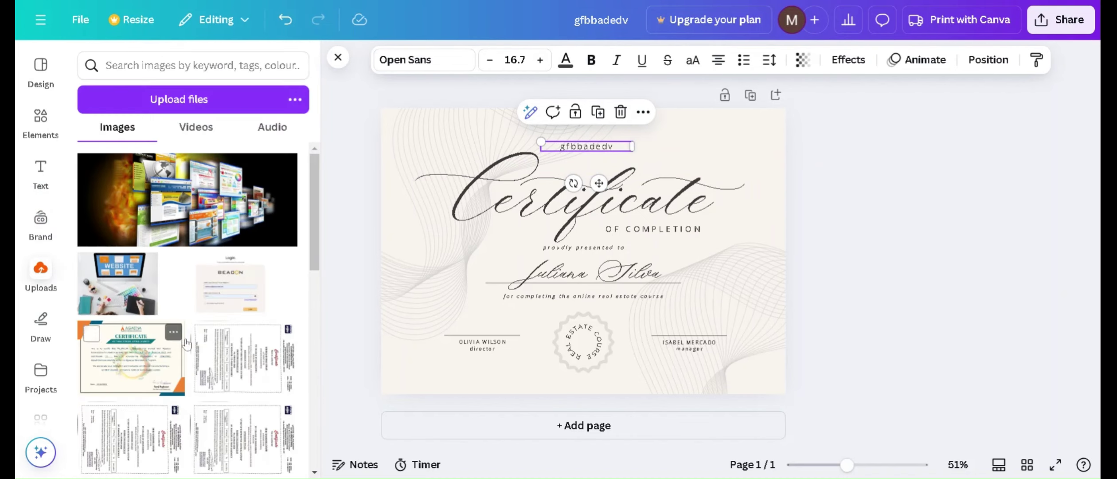
click(199, 128)
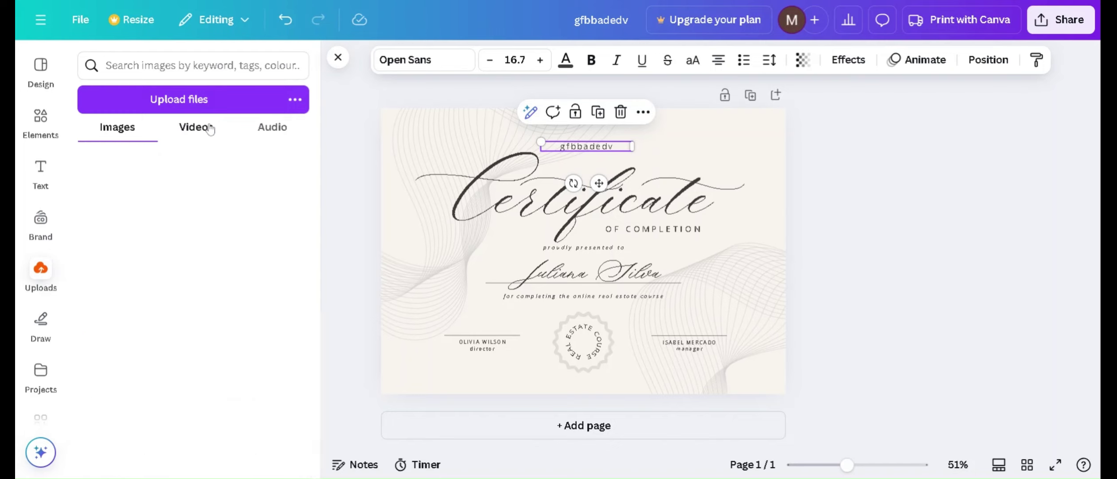
click(273, 130)
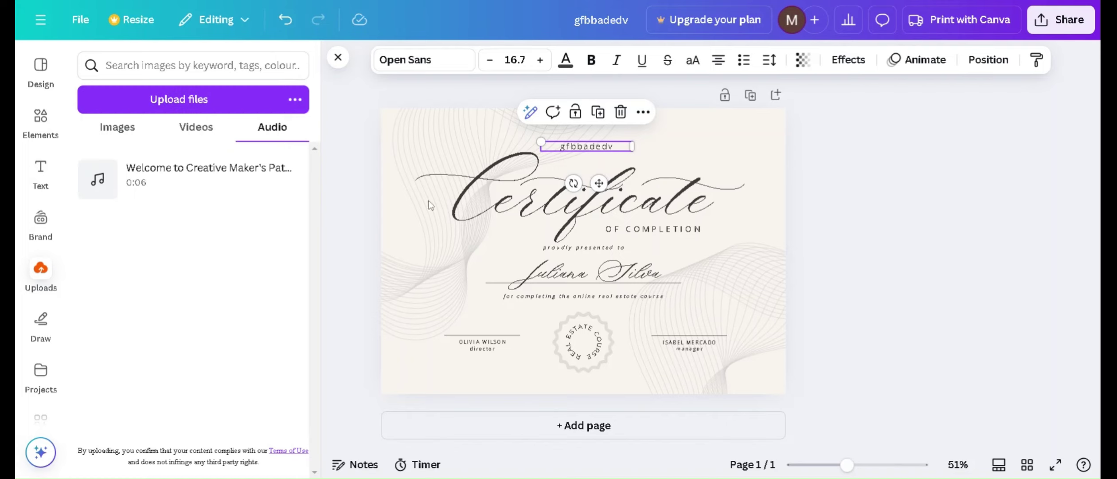
scroll(55, 254, down, 2)
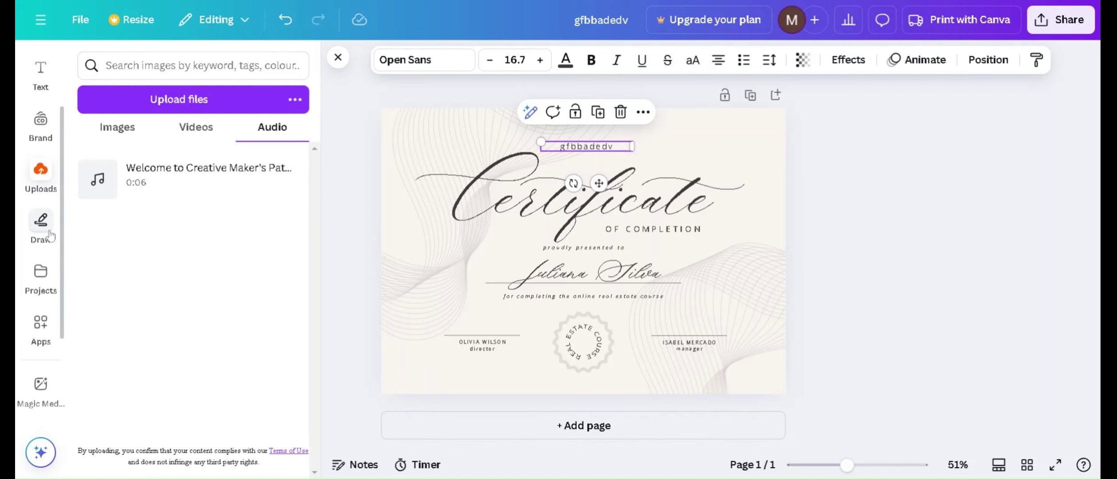
click(49, 238)
click(40, 275)
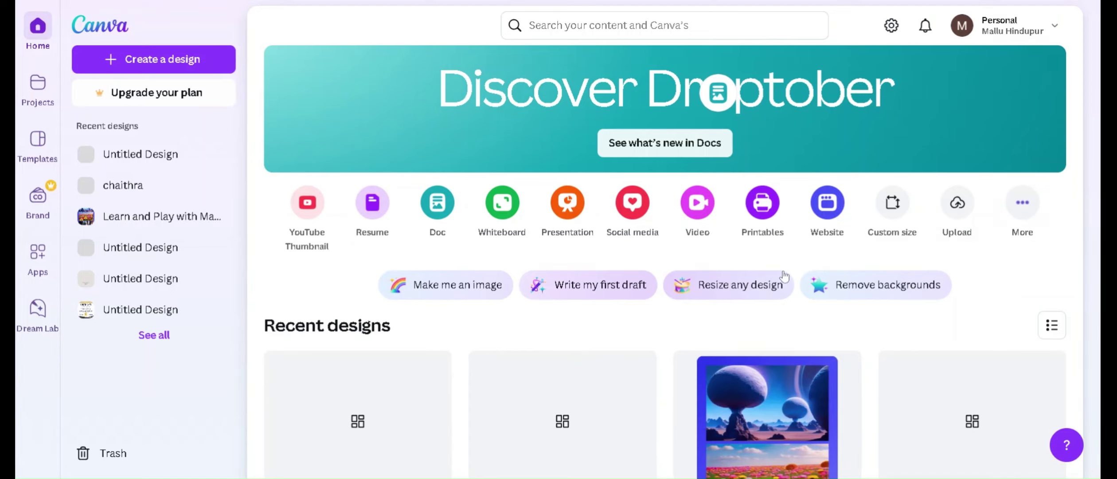
Create a new Logo design from the home page and apply the Free Simple Modern Circle Design Studio Logo template.
click(1022, 202)
scroll(714, 300, down, 2)
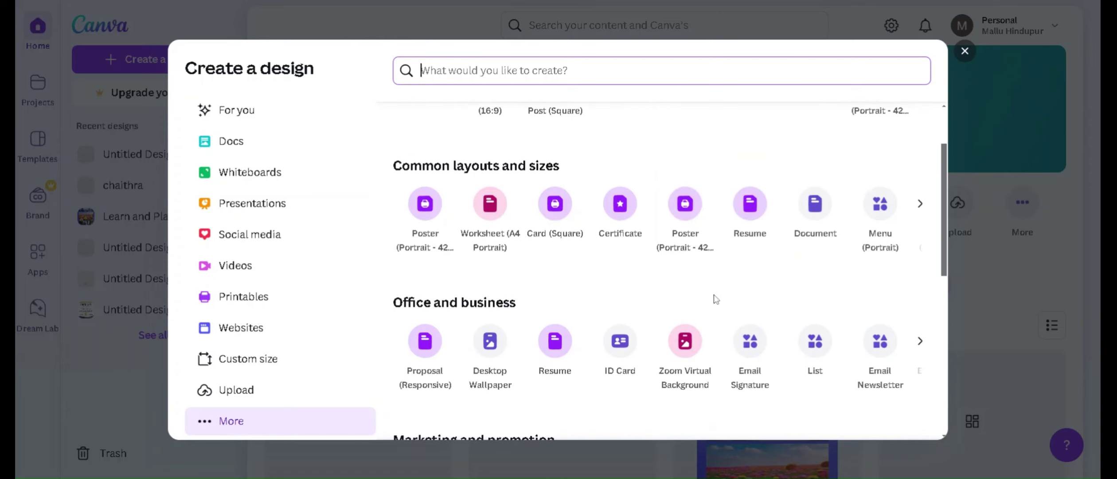
scroll(714, 300, up, 2)
scroll(714, 300, down, 3)
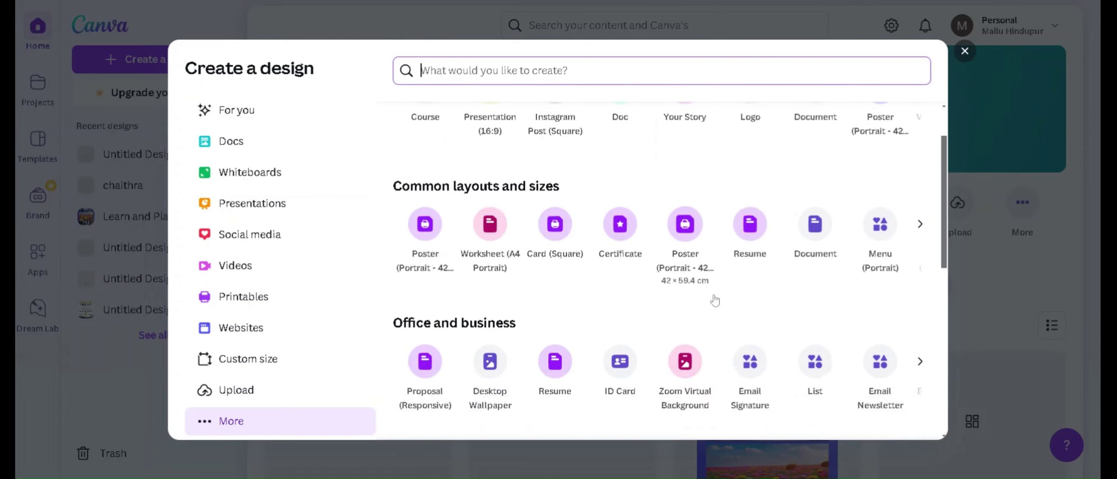
scroll(765, 222, up, 3)
click(763, 150)
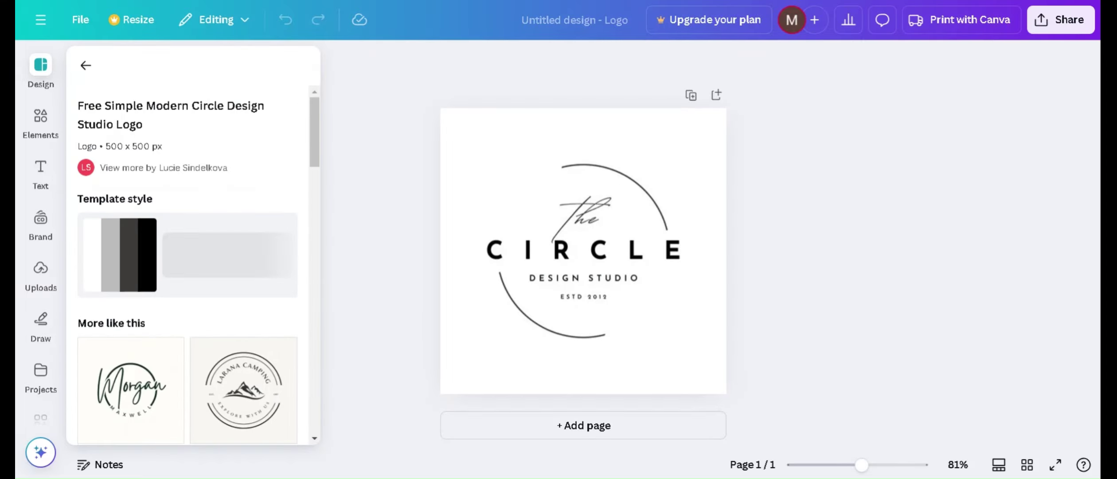
Replace the word CIRCLE in the logo with SQUARE and widen its text box so the word fits on one line.
click(667, 195)
click(582, 262)
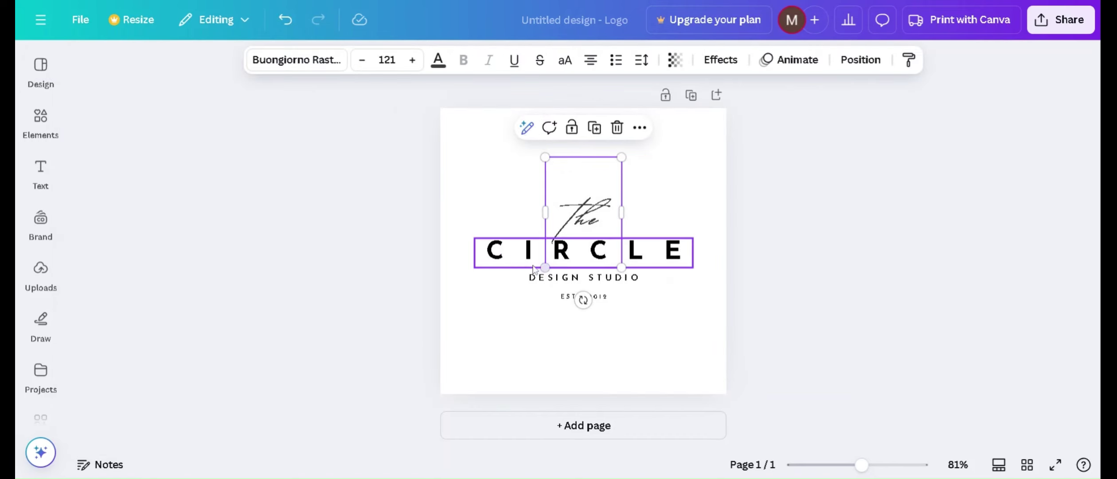
click(515, 260)
double_click(658, 253)
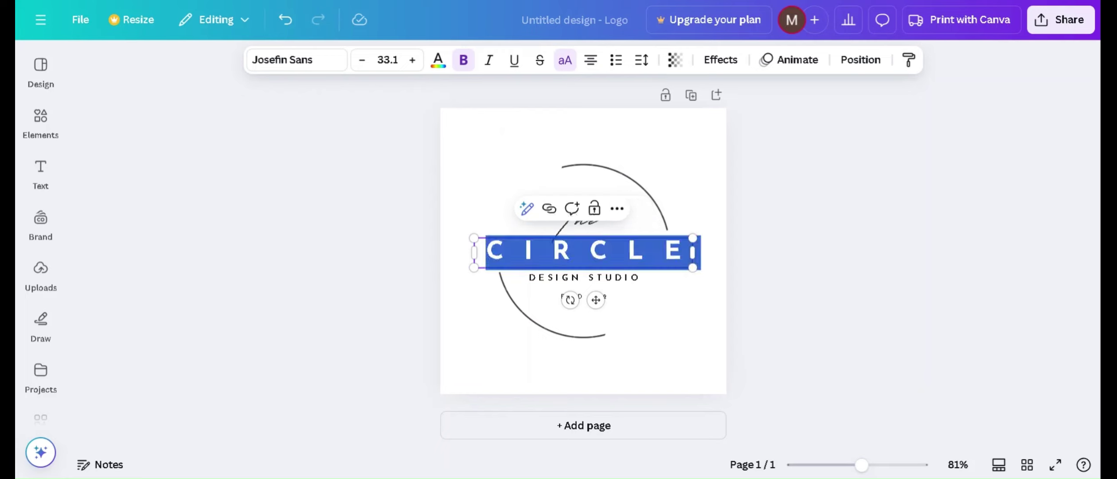
text(SQUARE)
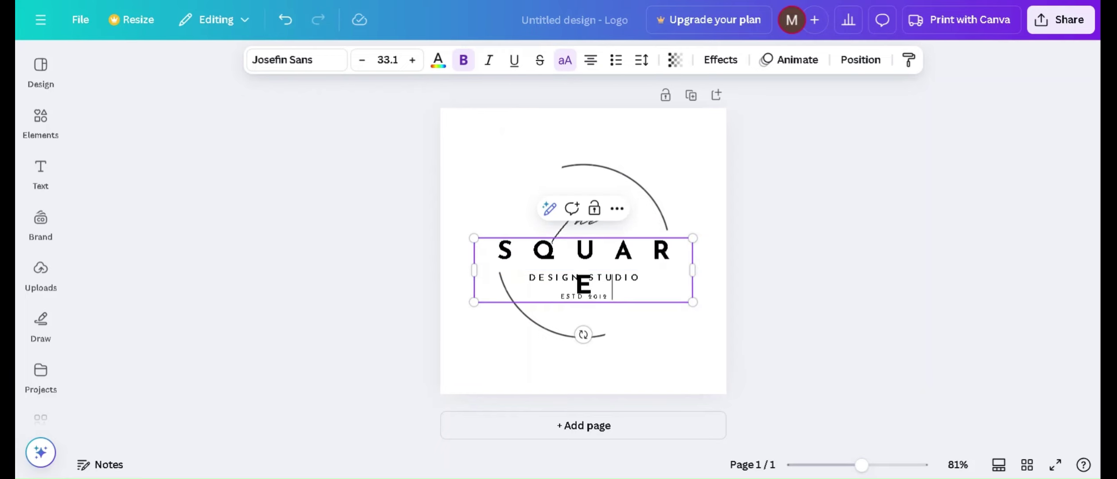
drag(693, 272, 705, 271)
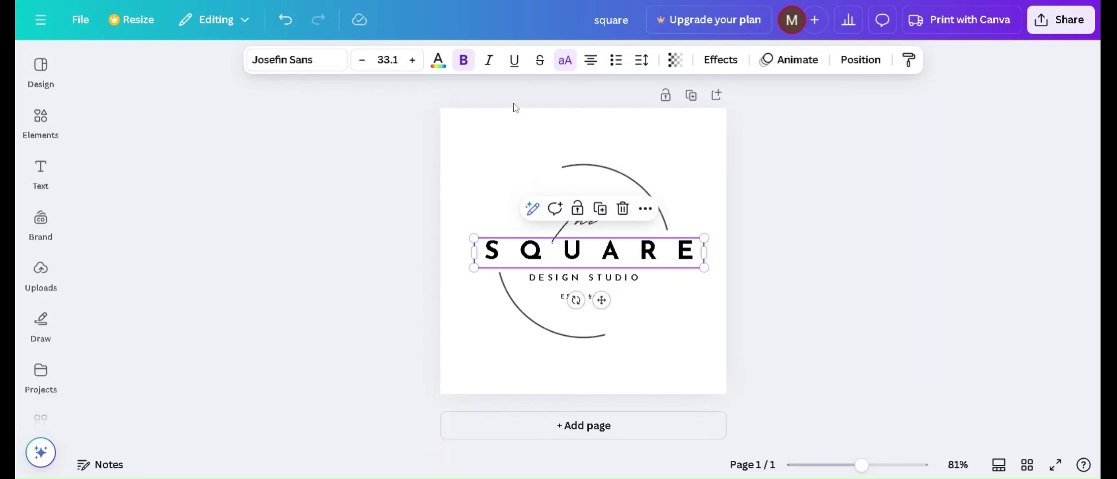
Colour the SQUARE text pink from the default solid colours and set its font size to 30.1.
click(436, 62)
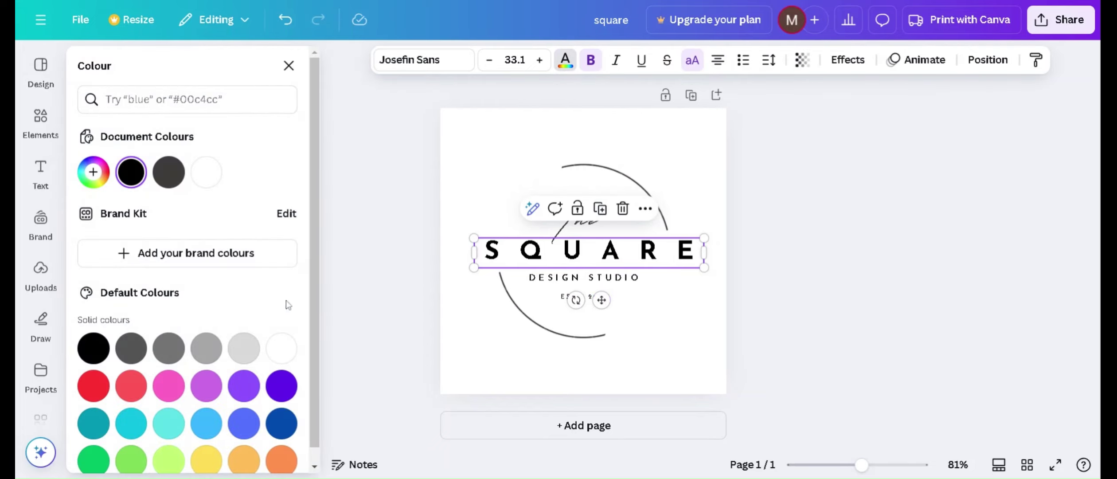
click(165, 387)
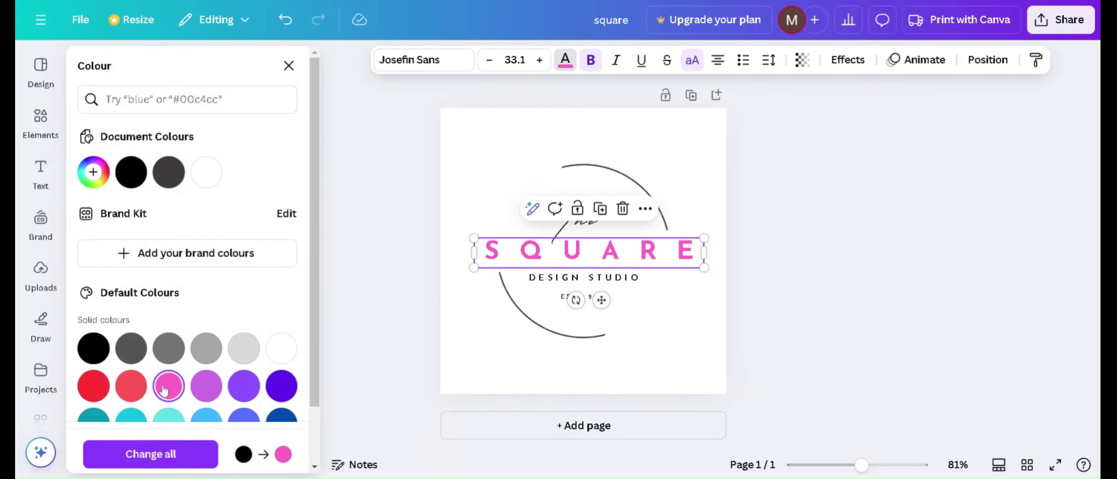
click(540, 60)
click(539, 60)
click(539, 61)
click(539, 60)
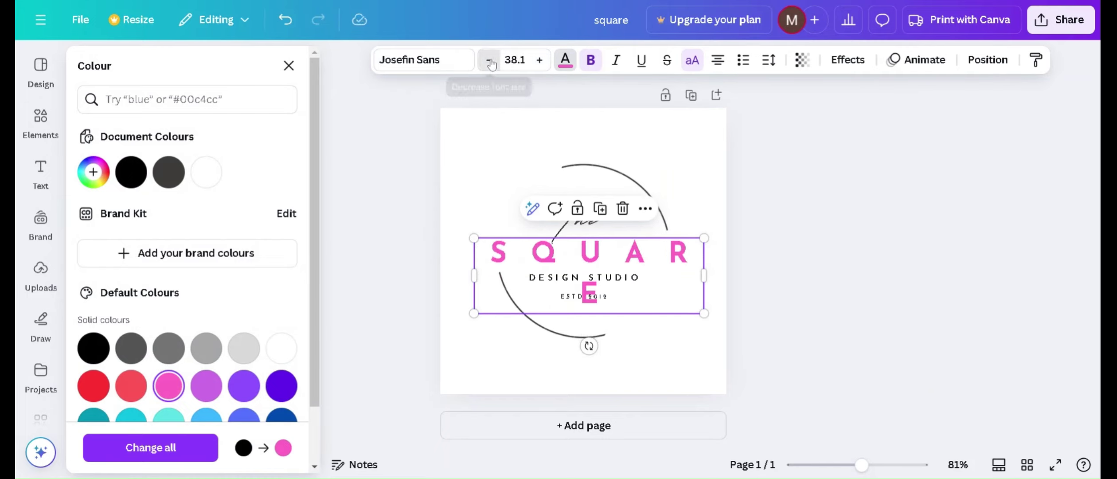
click(489, 61)
click(490, 60)
click(489, 61)
click(490, 61)
click(489, 61)
click(490, 61)
click(490, 61)
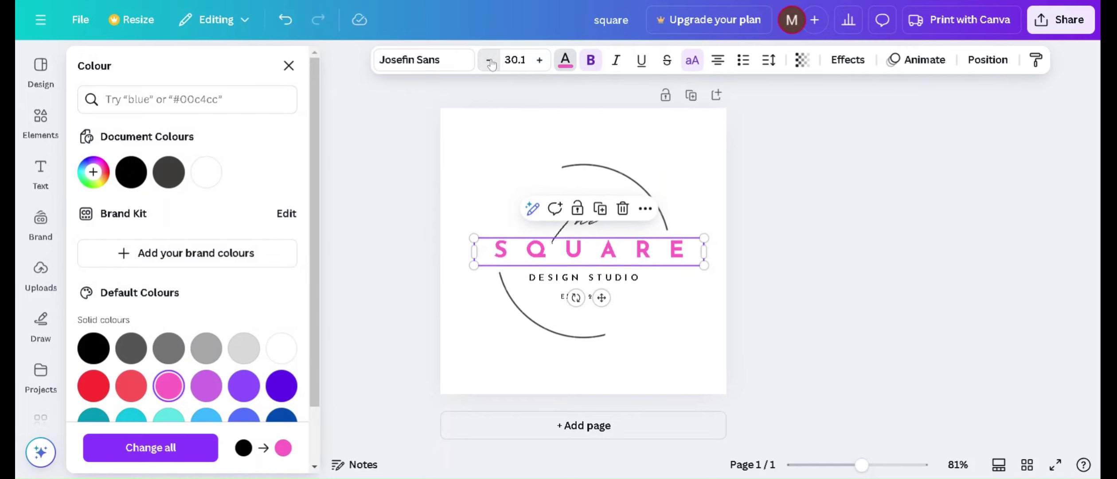
Try lowercase, underline, italic and bulleted-list formatting on the SQUARE text, switching each one back.
click(566, 64)
click(566, 64)
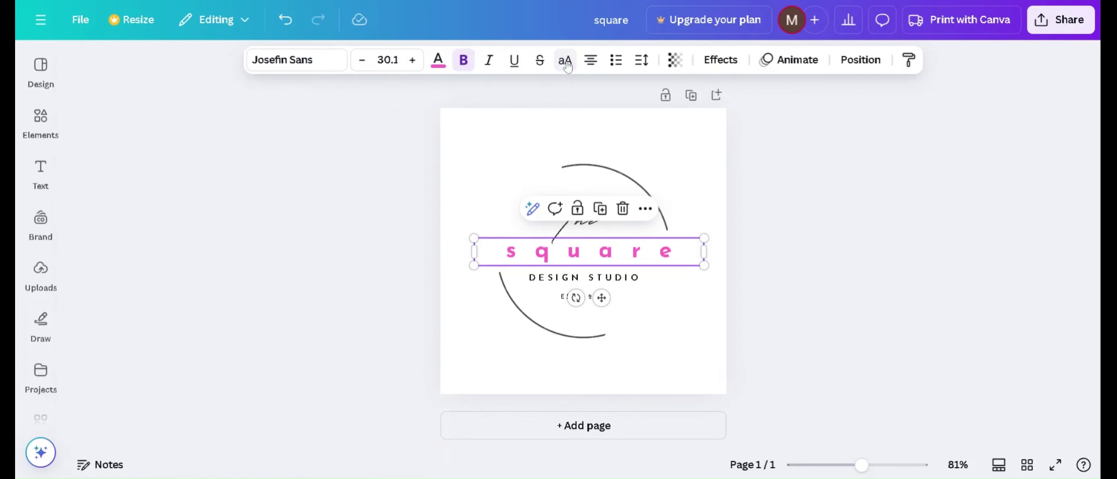
click(566, 64)
click(514, 67)
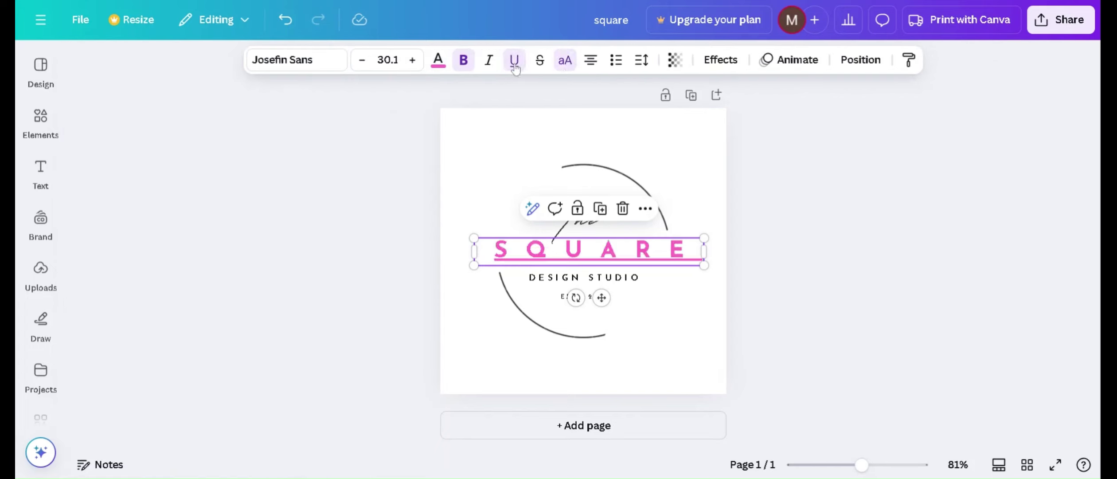
click(514, 67)
click(489, 62)
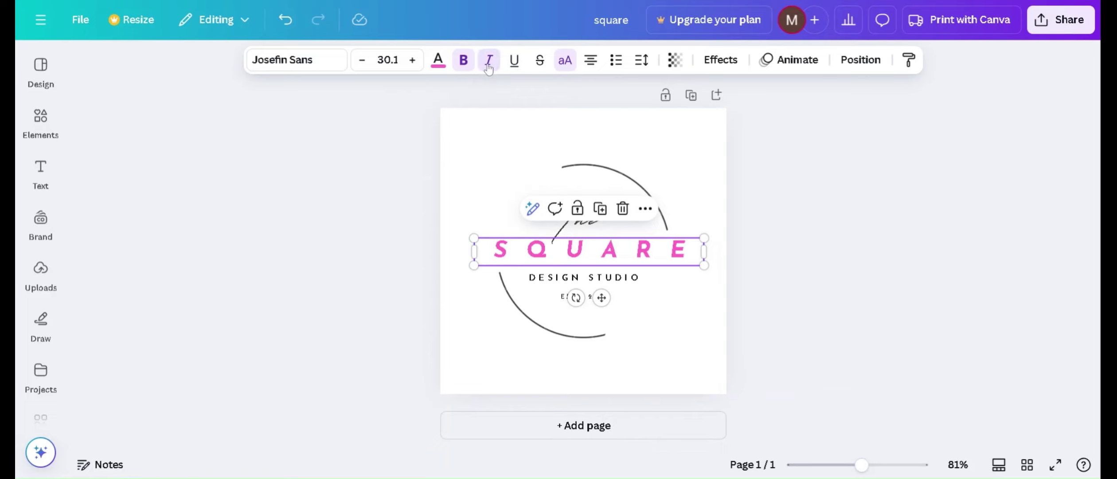
click(489, 62)
click(618, 70)
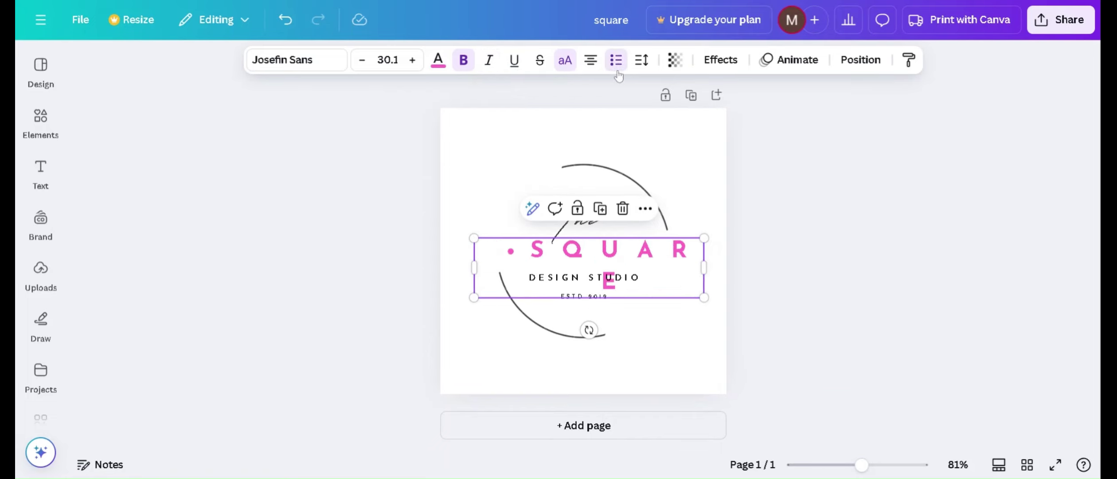
click(617, 71)
click(618, 71)
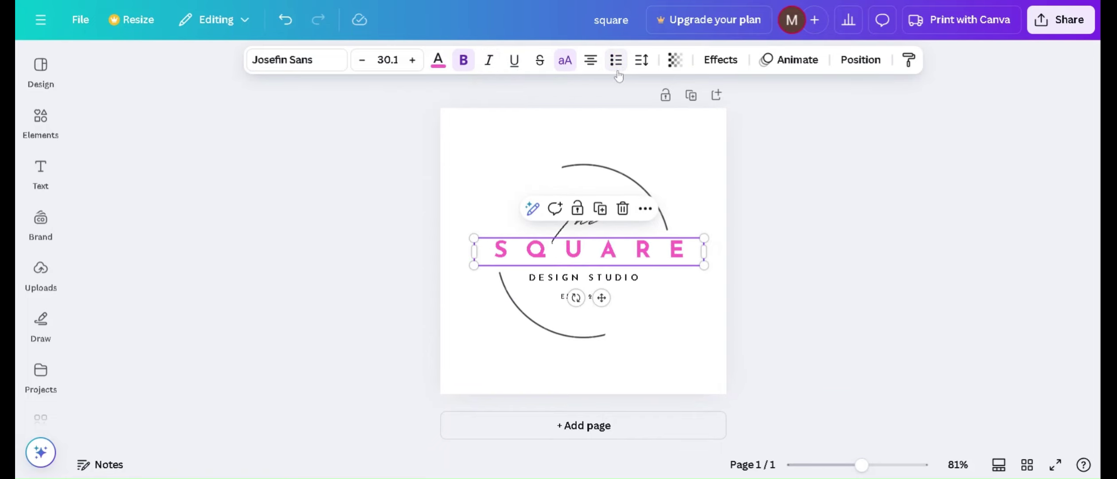
Set the transparency of the SQUARE text to 81.
click(675, 60)
drag(712, 117, 688, 118)
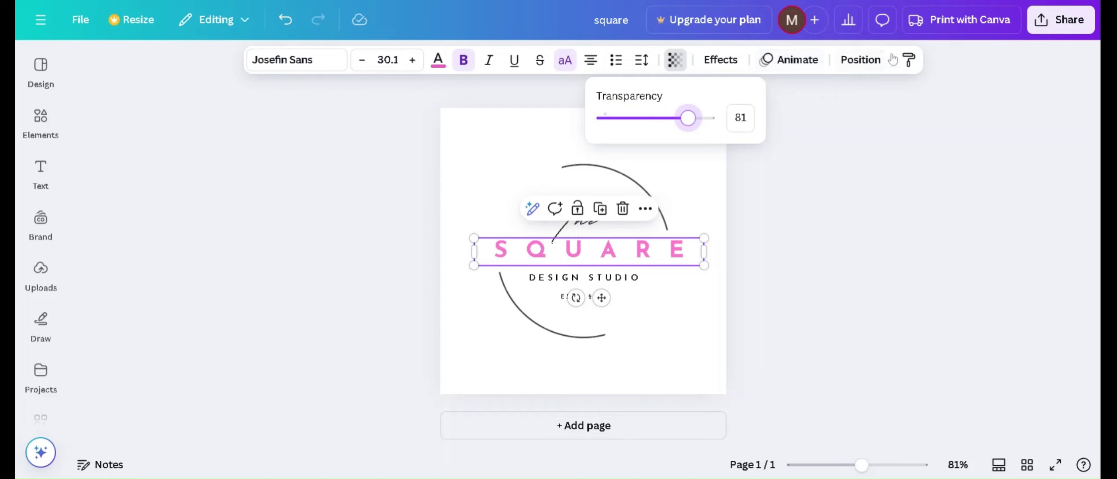
click(905, 152)
Look through the logo editor's brand kit options, drawing tools and uploaded images.
click(40, 220)
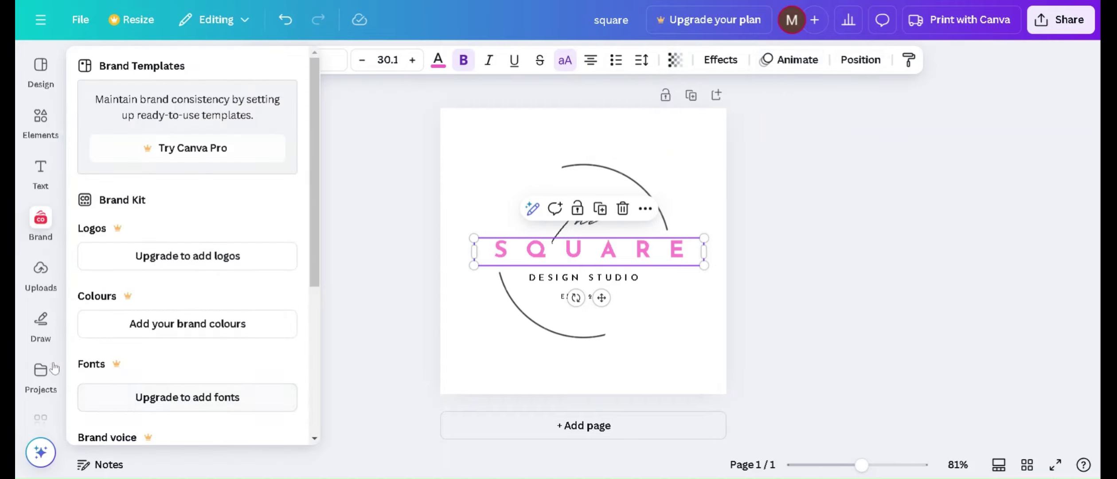
click(41, 324)
click(41, 231)
click(39, 178)
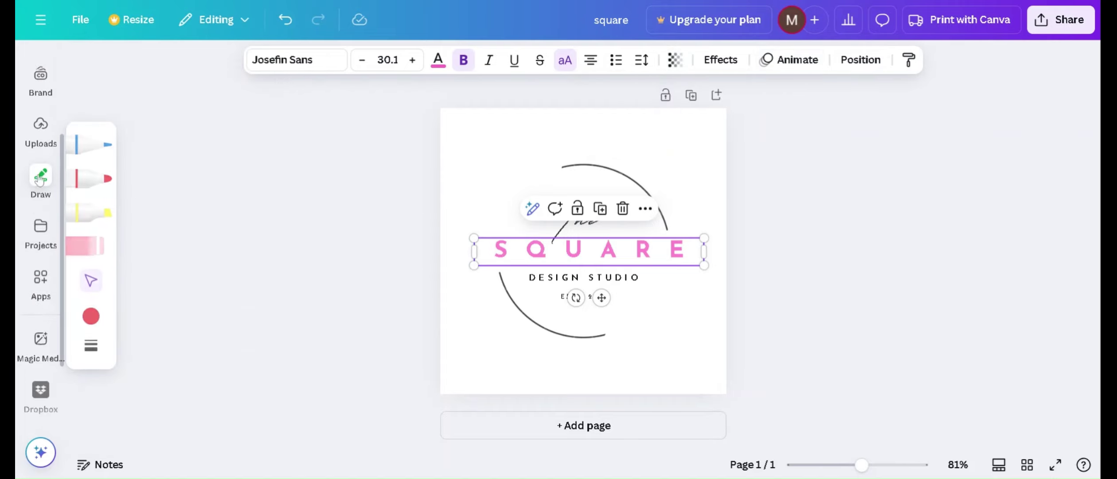
click(40, 127)
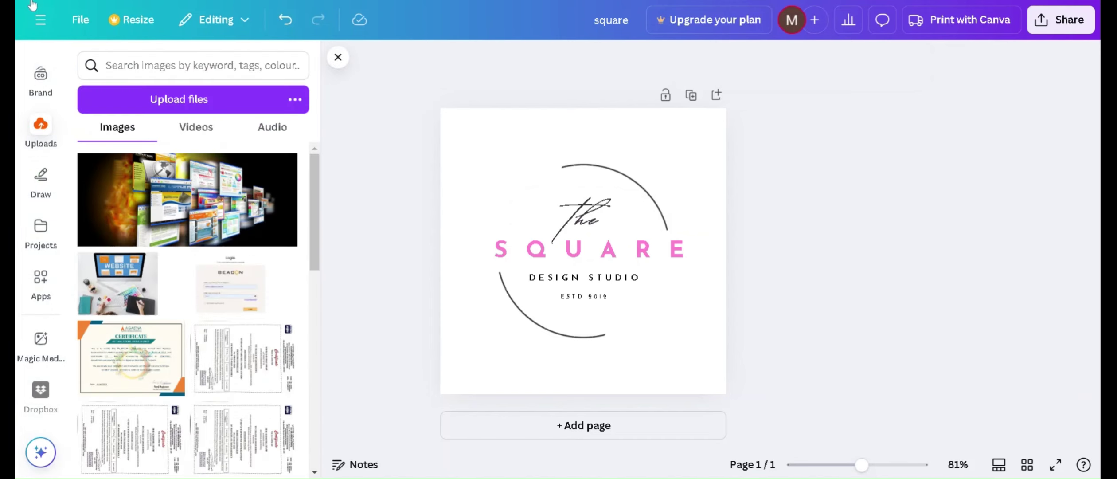
Leave the logo for the home page and download the Gray and White Simple Professional Marketing Manager CV Resume as PDF Standard.
click(39, 17)
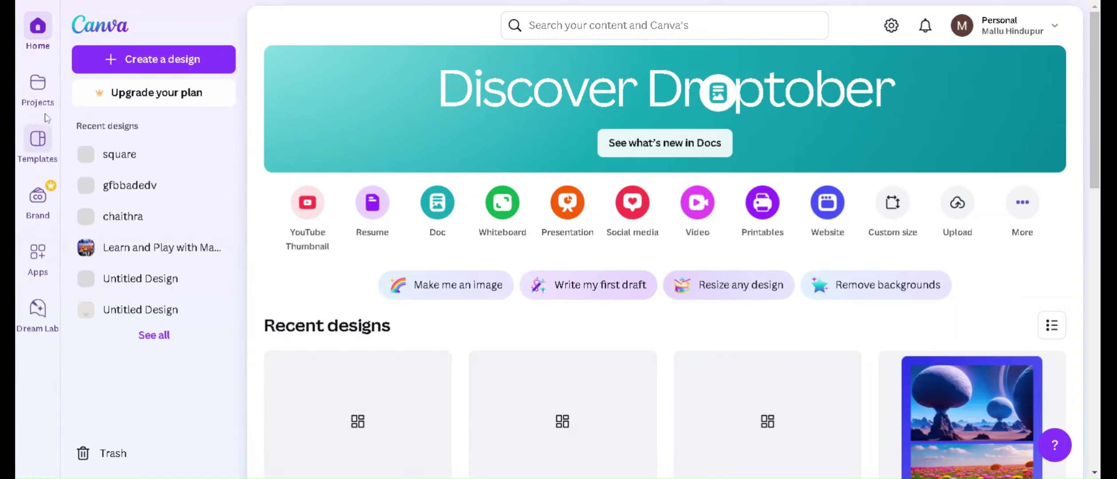
click(38, 83)
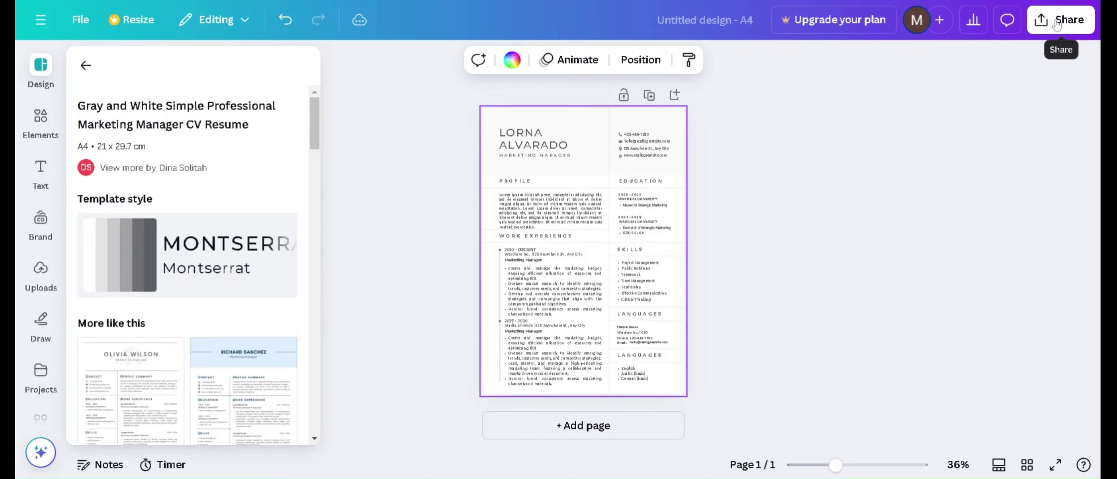
click(1060, 19)
click(855, 315)
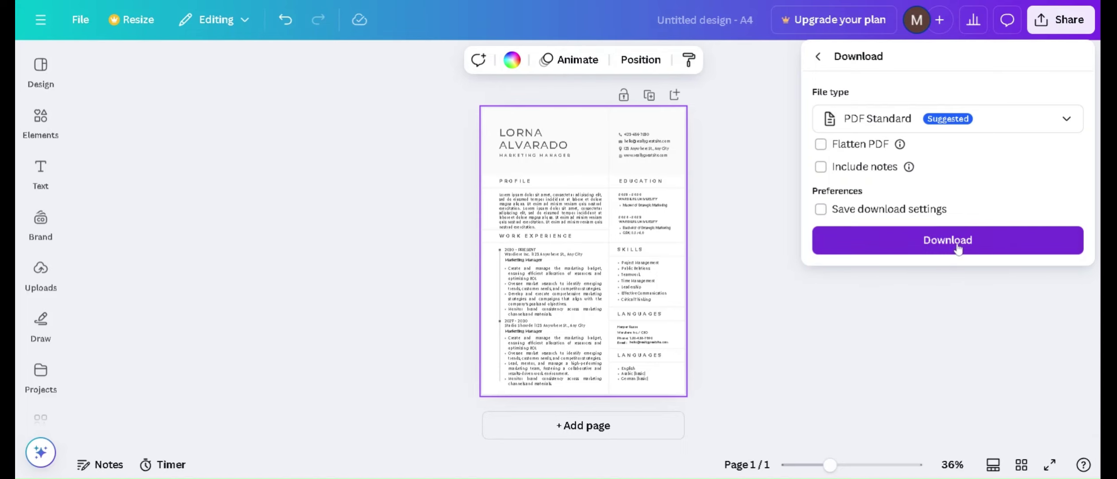
click(951, 248)
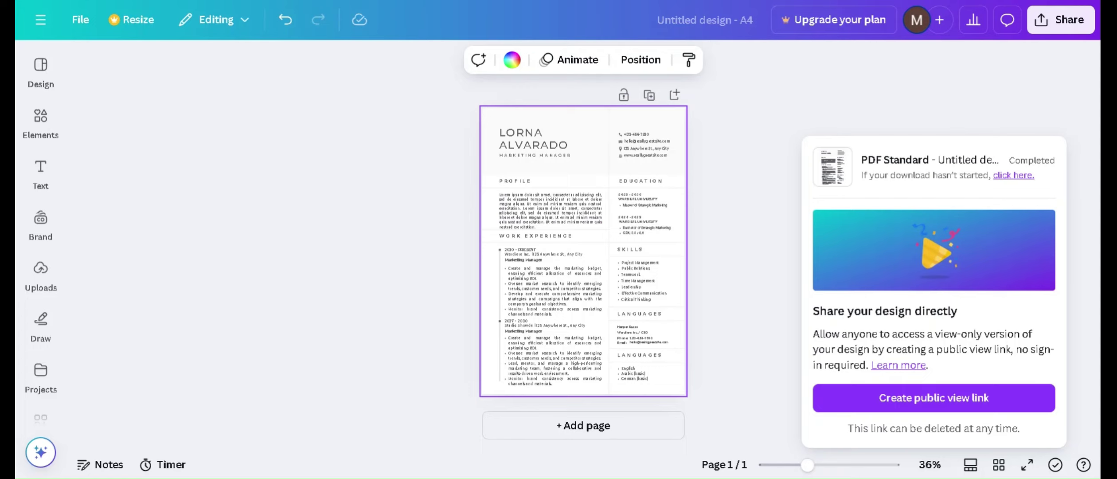
click(1071, 182)
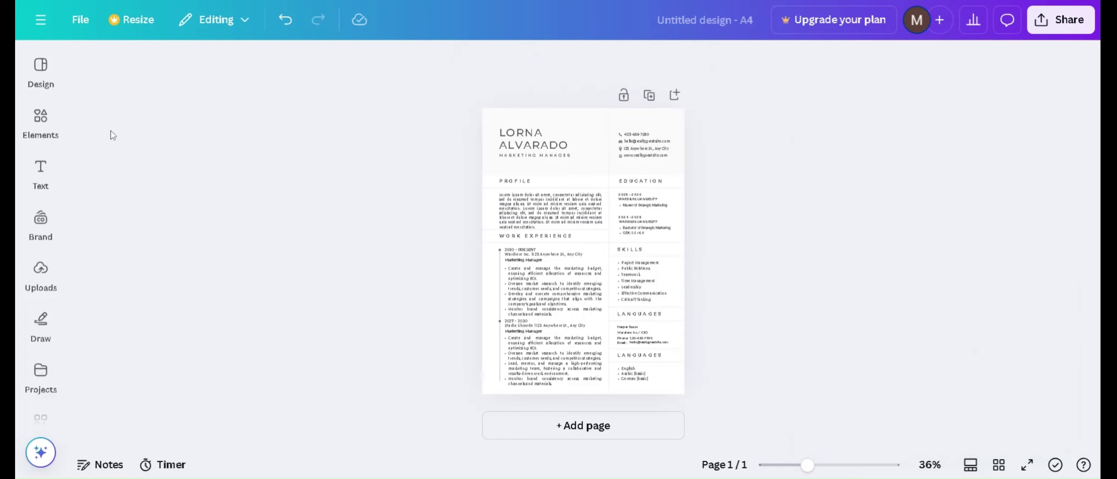
Return from the resume to the home page and browse the full list of recent designs.
click(41, 71)
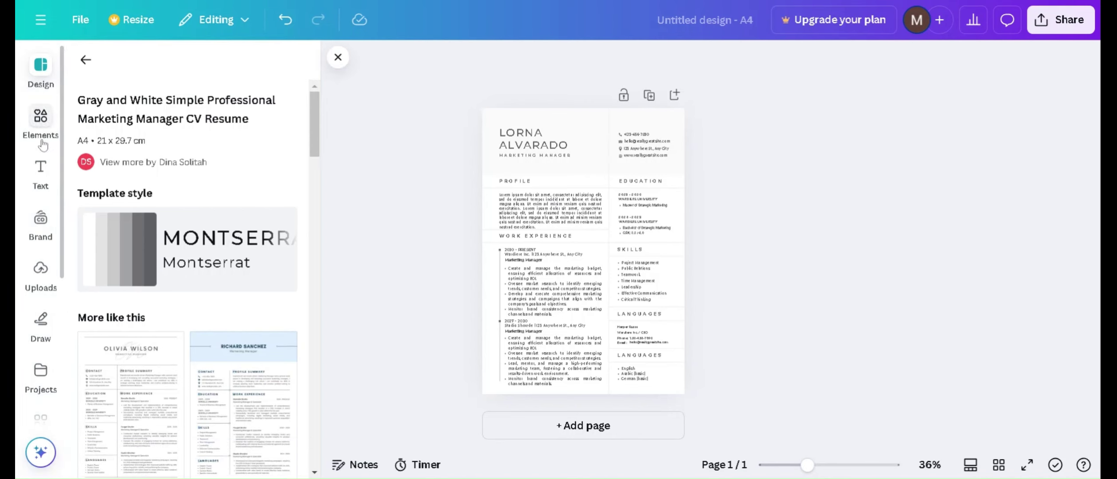
click(47, 5)
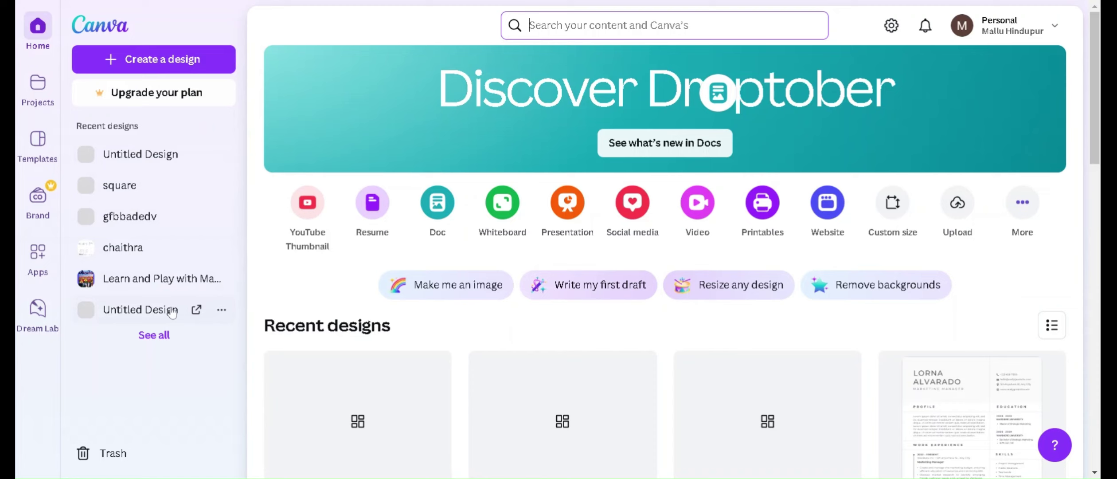
click(172, 338)
scroll(190, 350, down, 6)
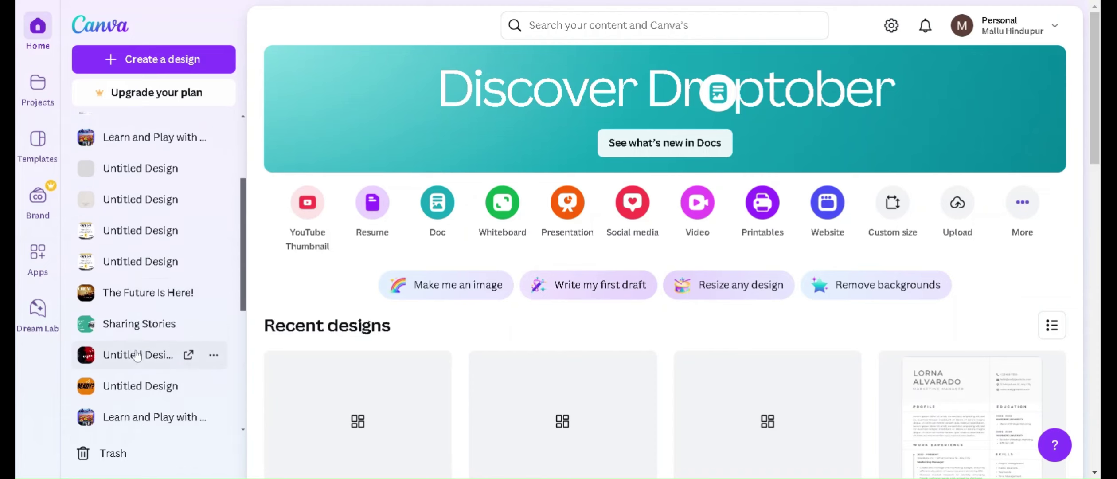
scroll(250, 350, down, 4)
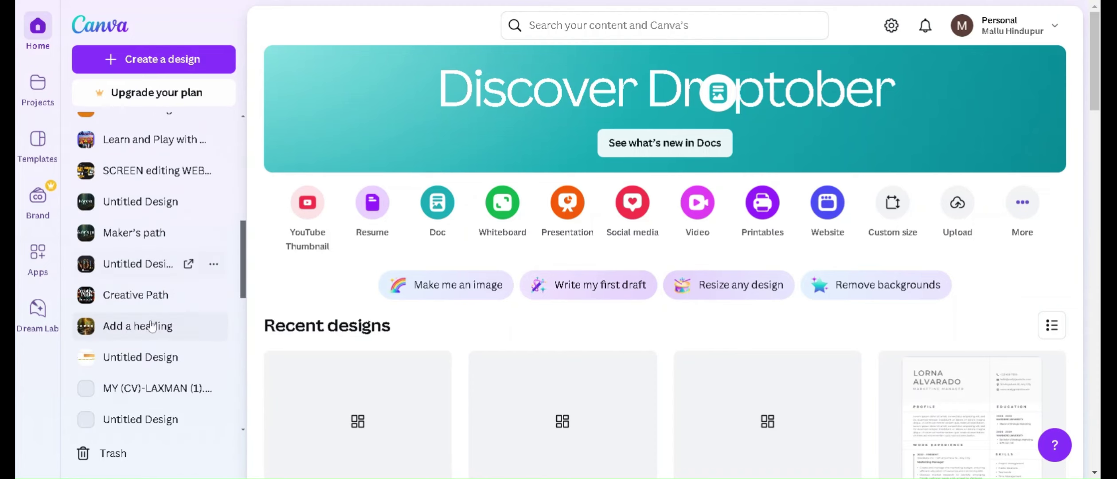
Visit the Brand, Apps, Templates and Projects pages from the home page.
click(38, 198)
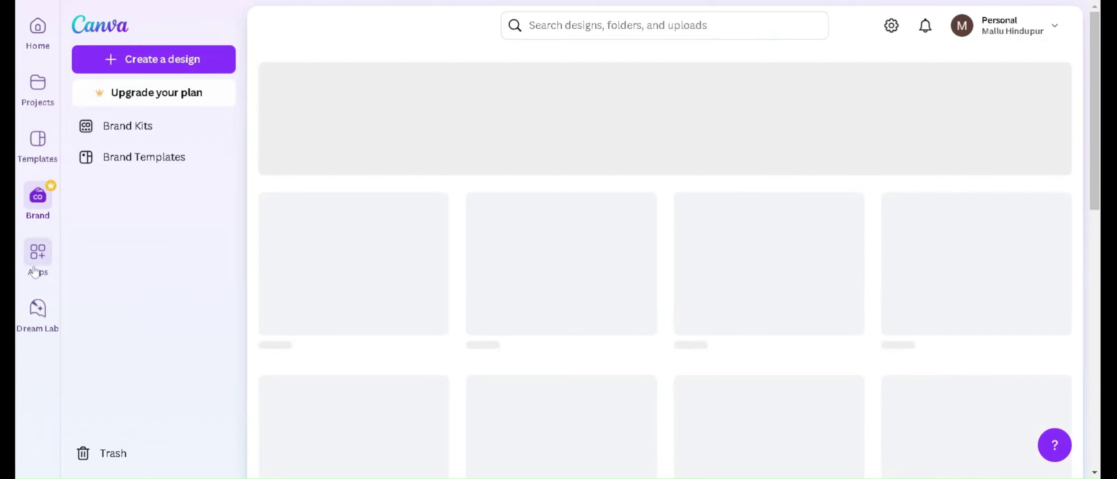
click(38, 252)
click(37, 141)
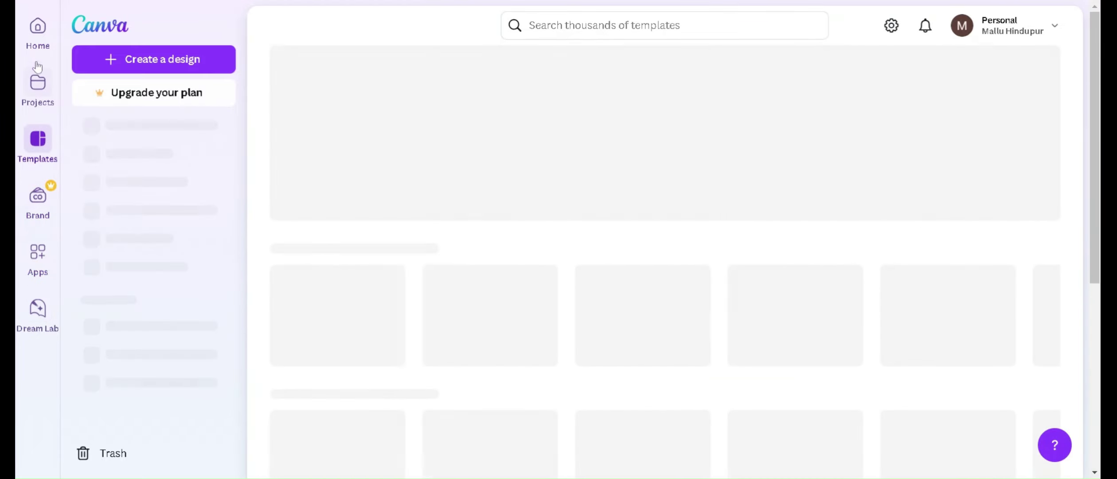
click(38, 71)
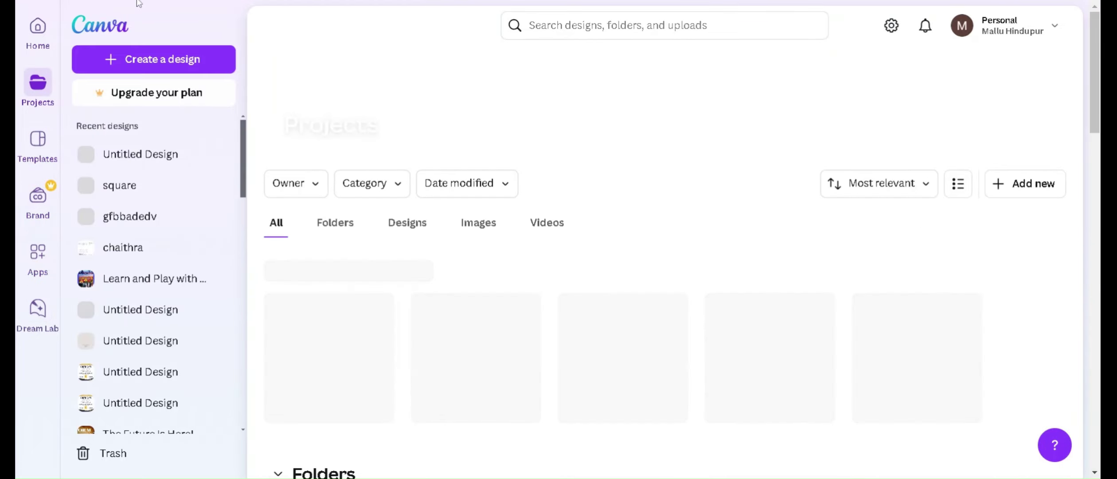